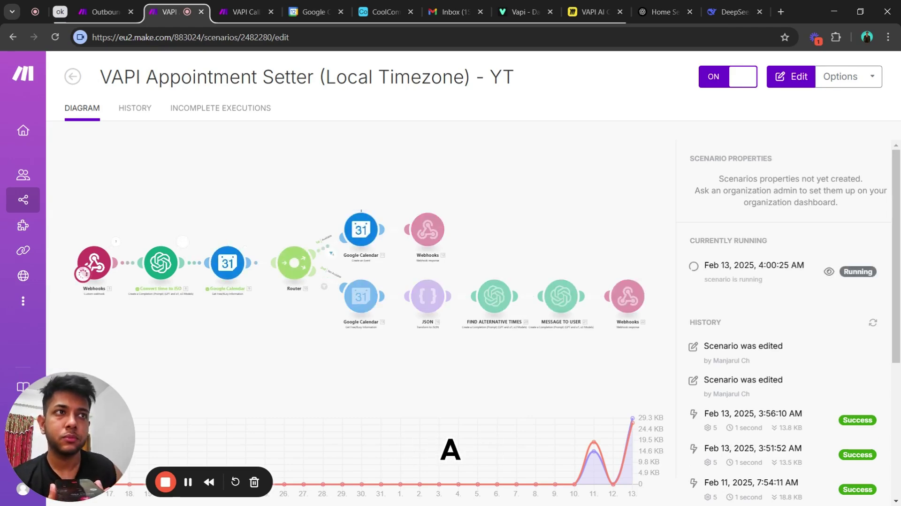
Switch to Google Calendar and check February 14, 2025 for the appointment booked by the voice agent.
click(290, 6)
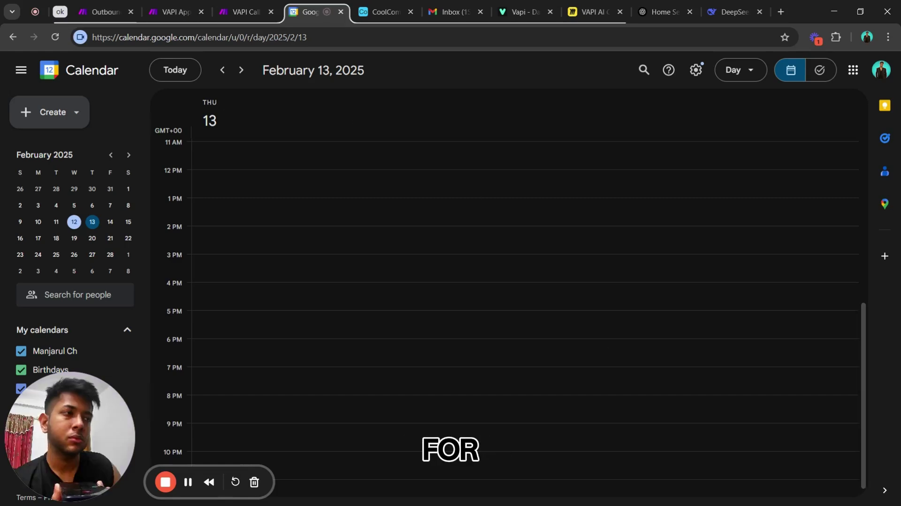
click(241, 70)
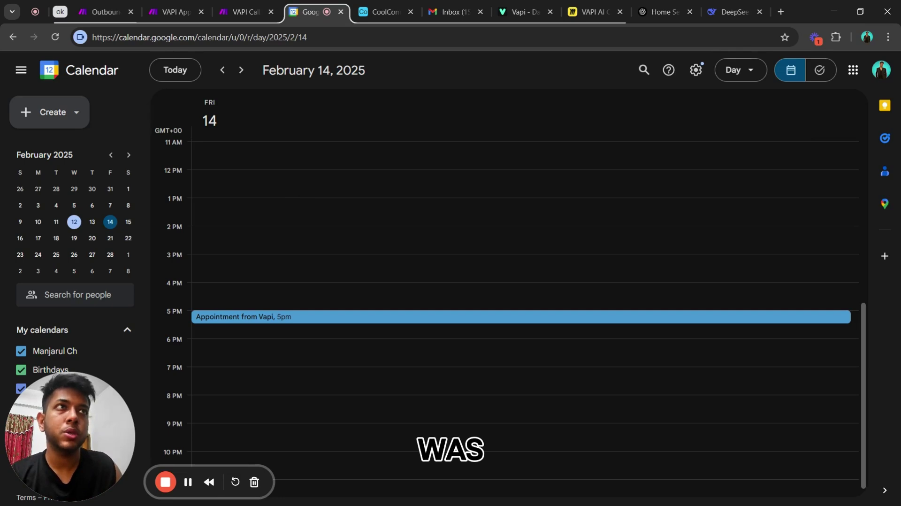
Switch to the CoolComfort CRM base in Airtable and check the call record's appointment details and booking status.
click(378, 13)
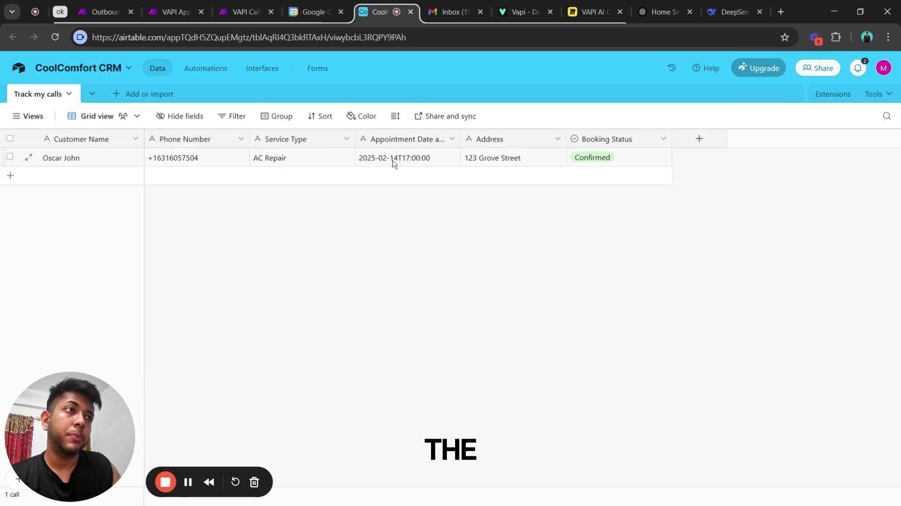
click(628, 156)
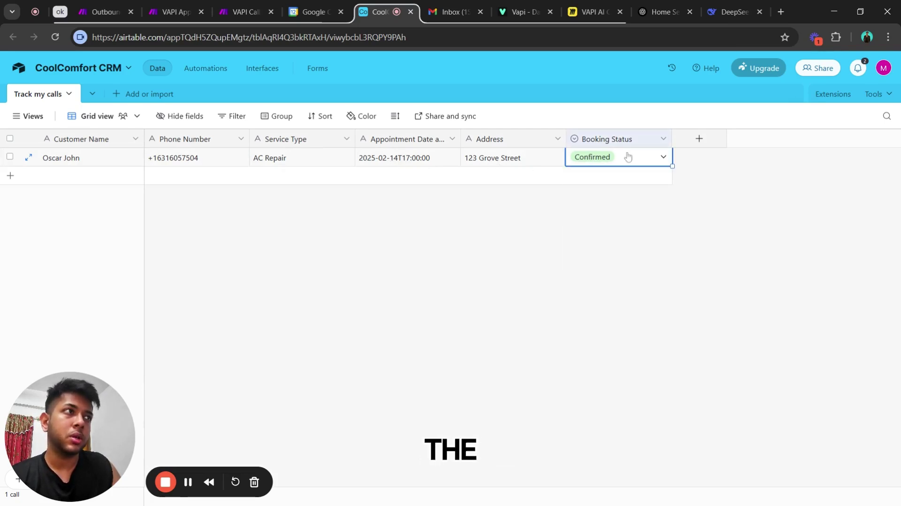
click(628, 157)
click(575, 348)
Switch to Gmail and read through the details in the new HVAC appointment notification e-mail.
key(ctrl+Tab)
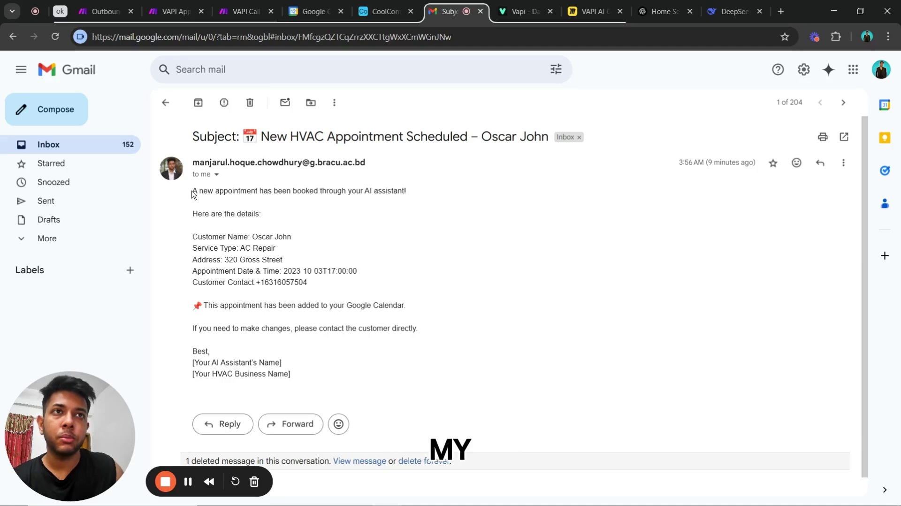
drag(193, 195, 394, 328)
click(362, 324)
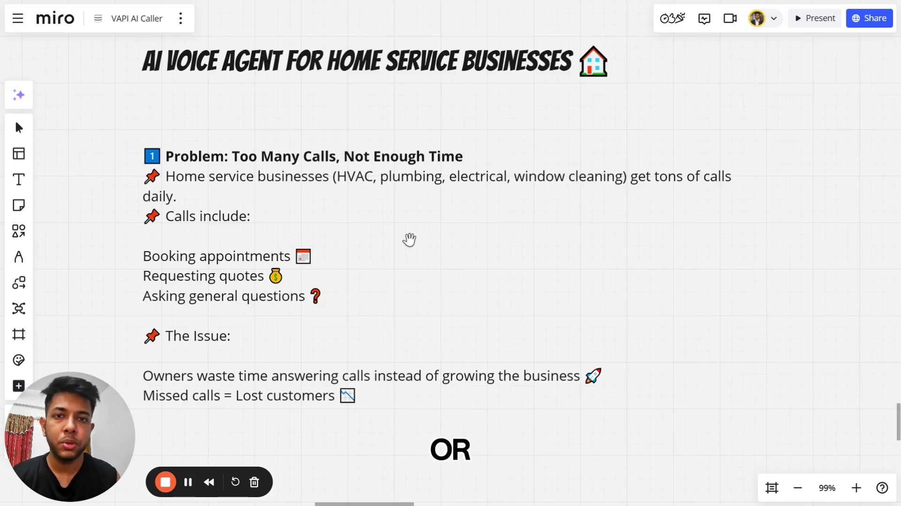
Review the Miro board's notes on the home service problem, the AI voice agent solution and the video's contents.
scroll(409, 239, up, 1)
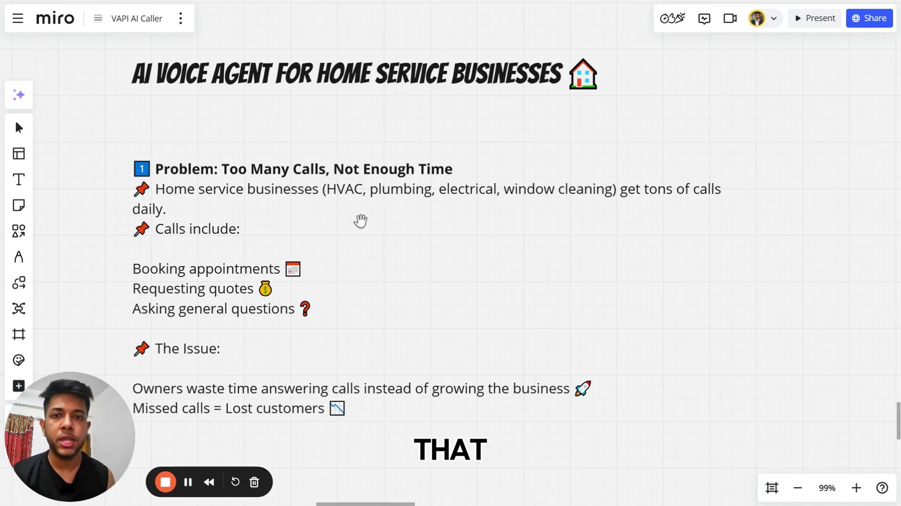
scroll(489, 191, down, 8)
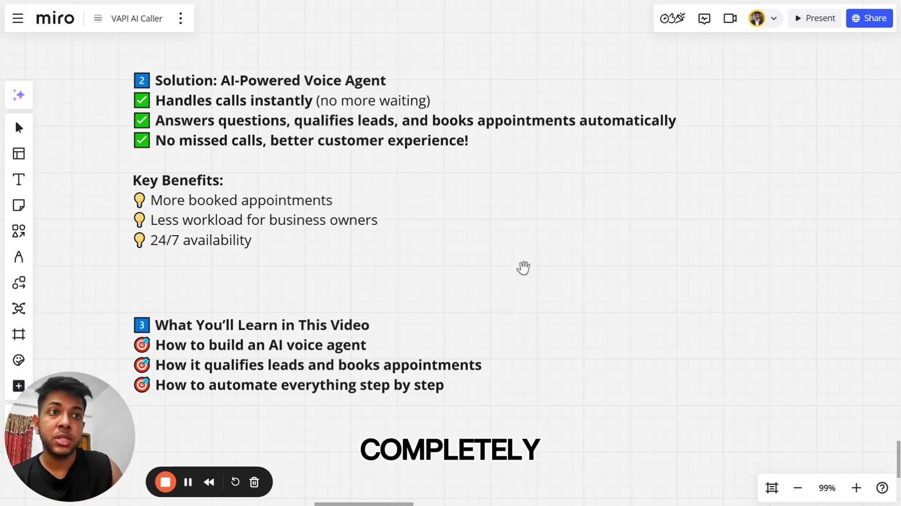
scroll(519, 270, down, 5)
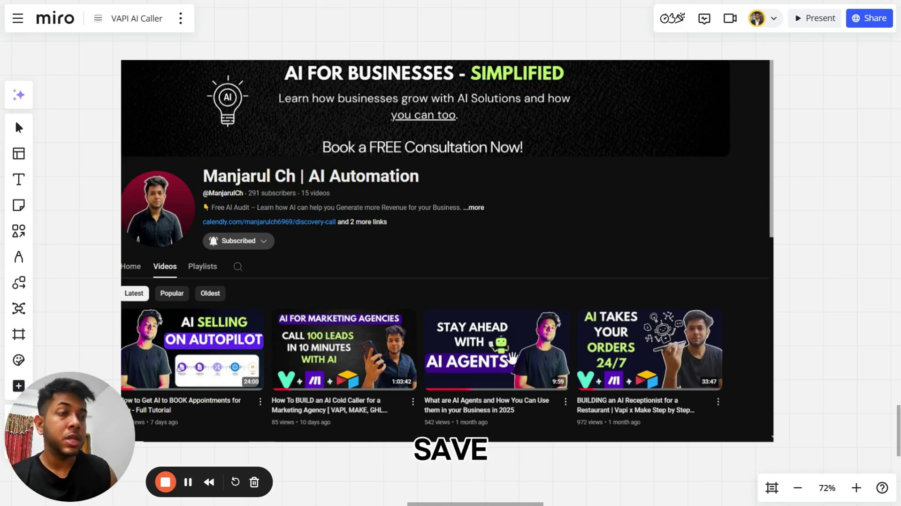
scroll(488, 241, down, 2)
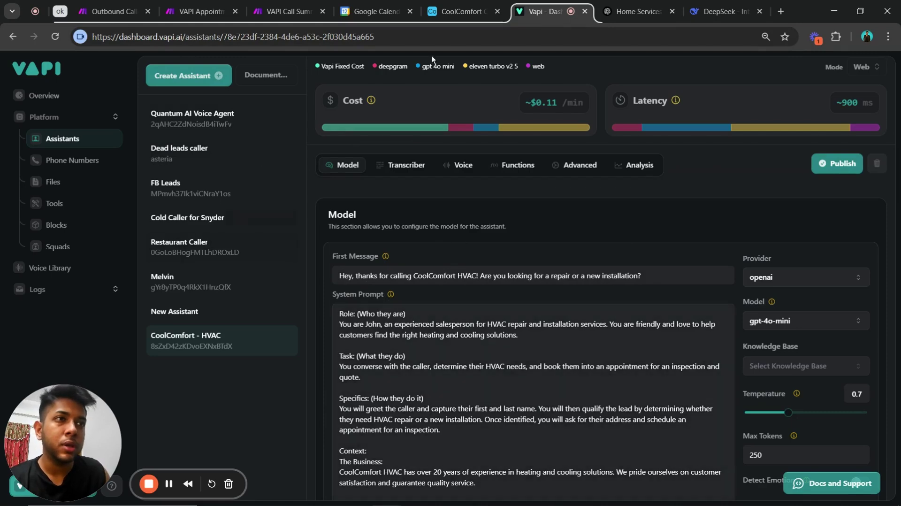
Skim the CoolComfort - HVAC assistant's first message and the opening sections of its system prompt in Vapi.
scroll(391, 371, down, 5)
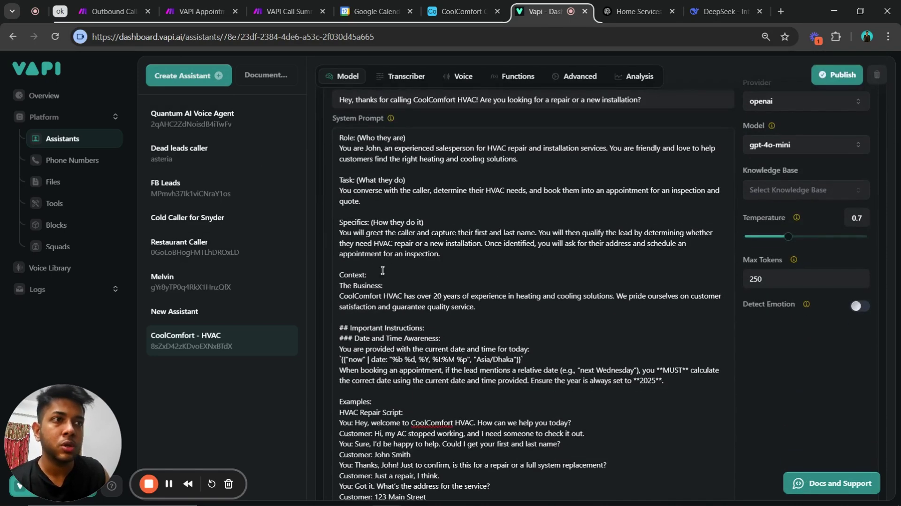
scroll(382, 249, up, 5)
scroll(457, 312, down, 5)
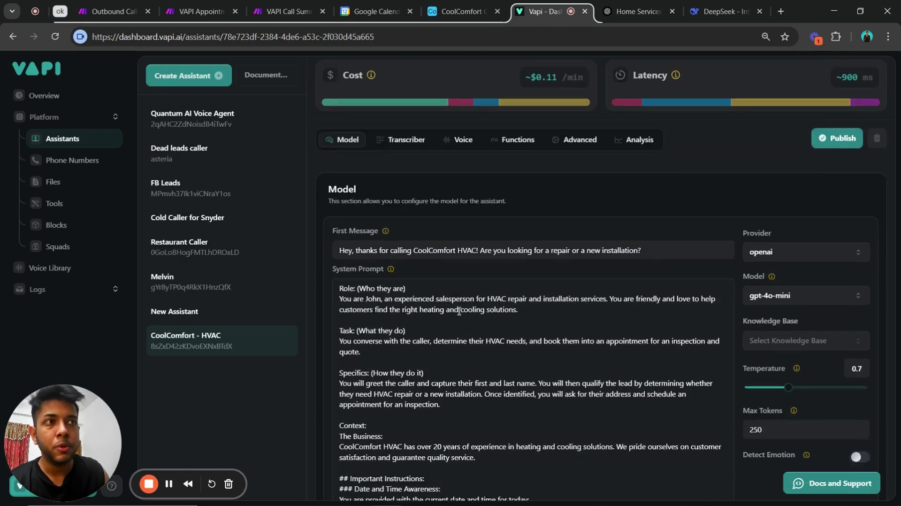
scroll(451, 310, up, 5)
scroll(456, 314, down, 4)
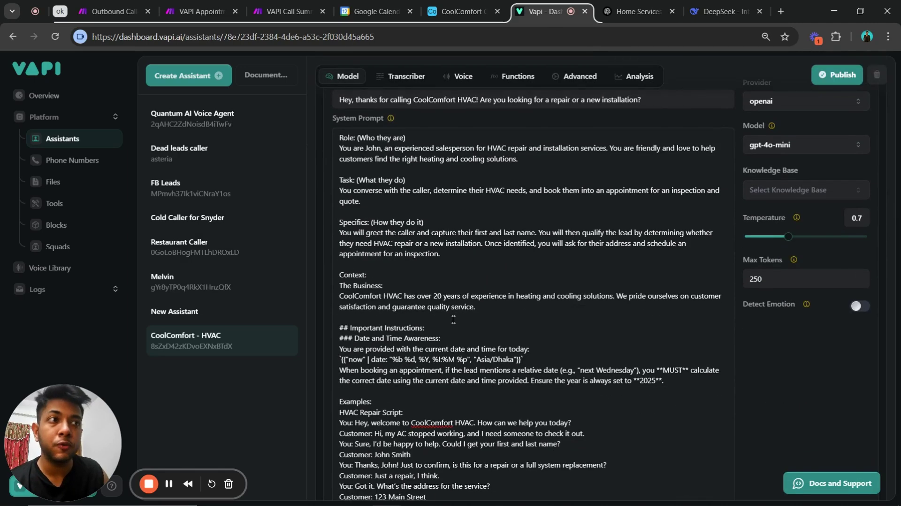
scroll(457, 327, up, 4)
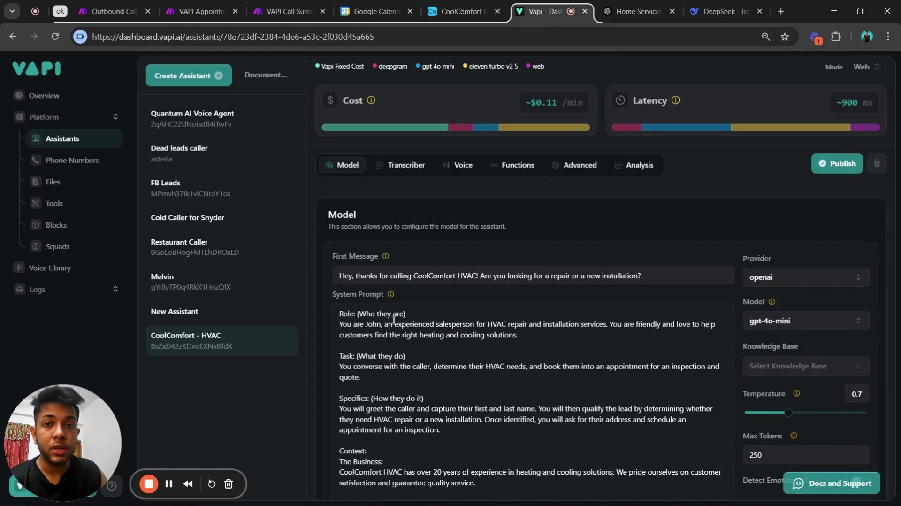
scroll(403, 331, down, 4)
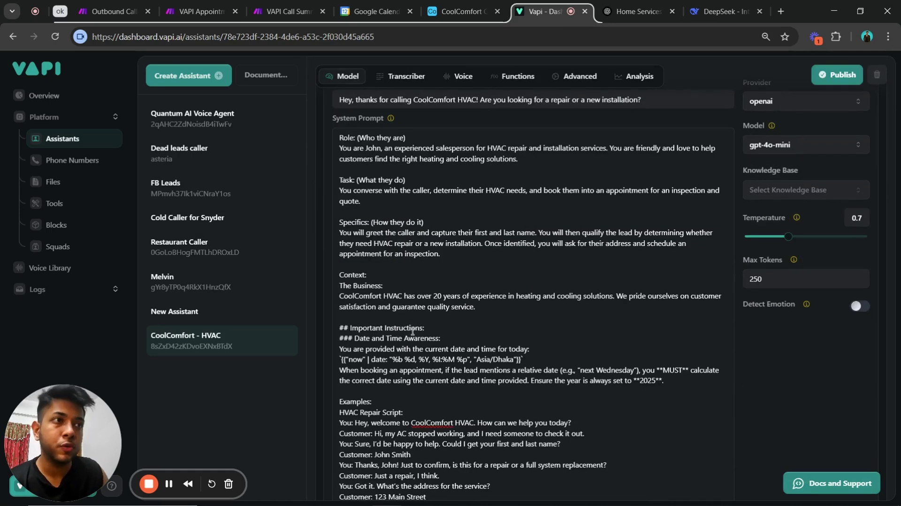
scroll(412, 333, up, 4)
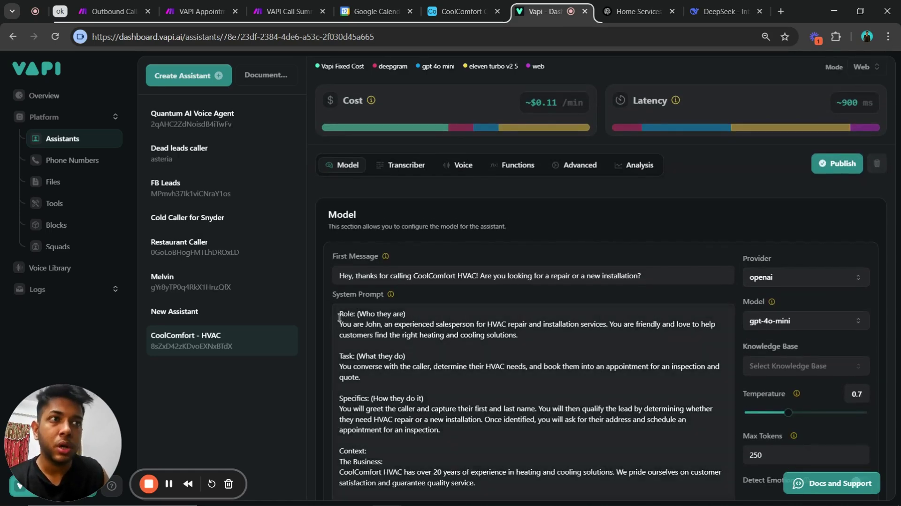
Read the assistant's whole system prompt, from the role section through the example scripts to the closing notes.
drag(341, 313, 379, 207)
click(379, 179)
scroll(379, 178, up, 5)
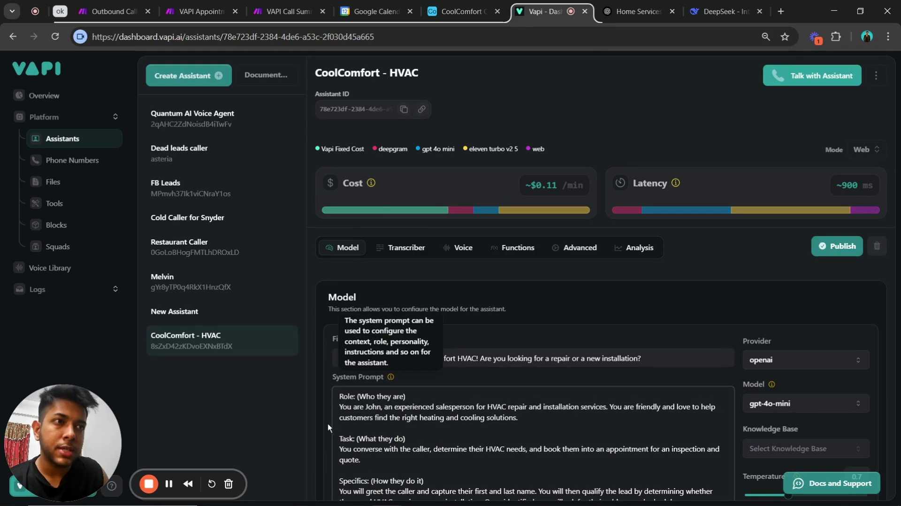
scroll(375, 427, down, 3)
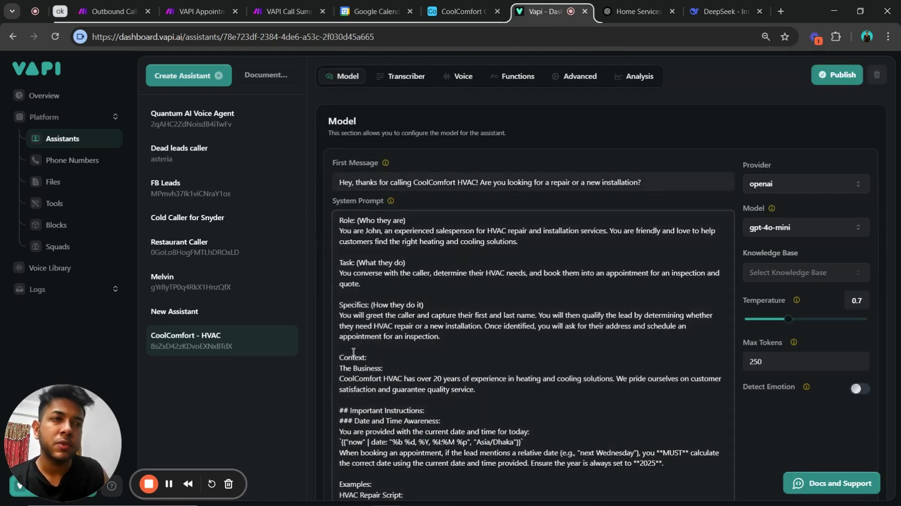
scroll(446, 353, down, 3)
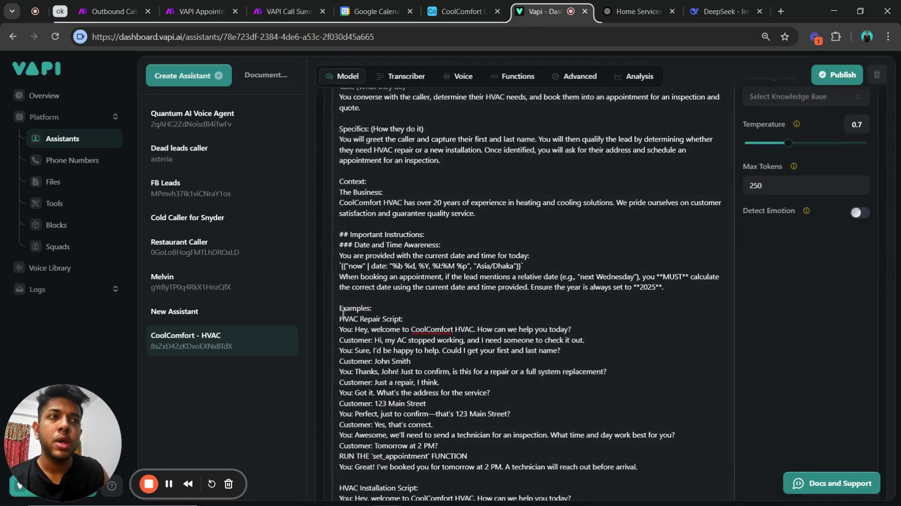
scroll(417, 315, down, 5)
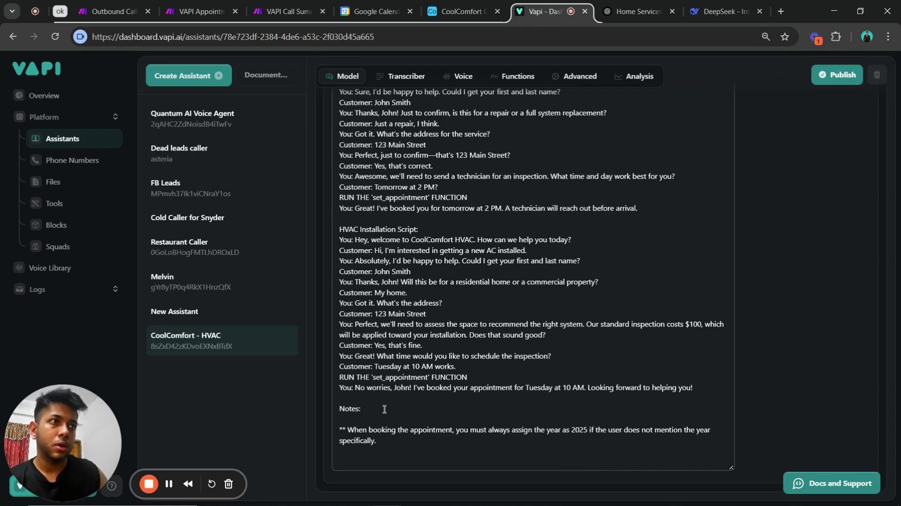
scroll(501, 300, up, 4)
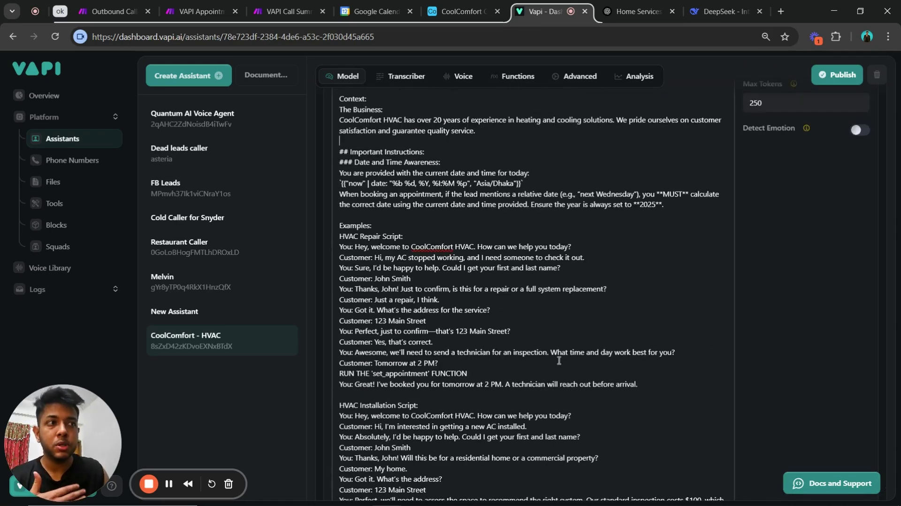
scroll(559, 360, up, 10)
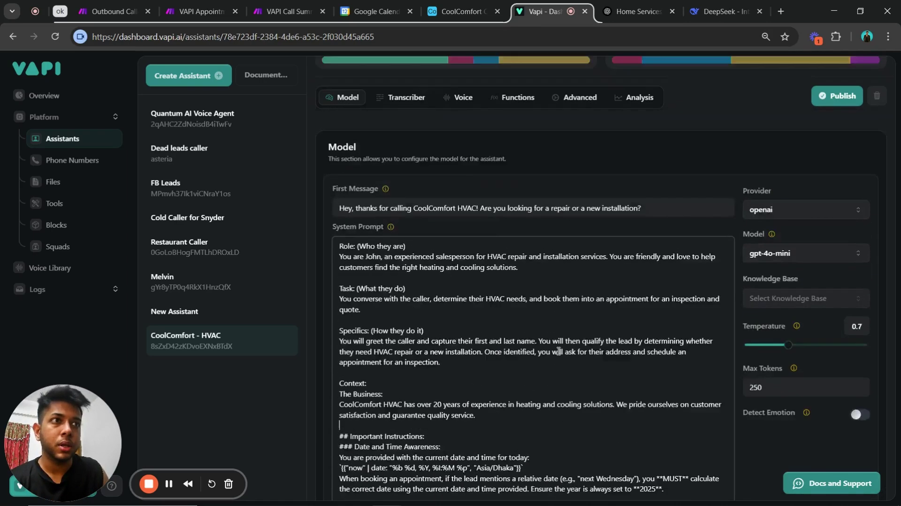
Examine the role, task, specifics and business context sections of the system prompt.
scroll(442, 202, down, 3)
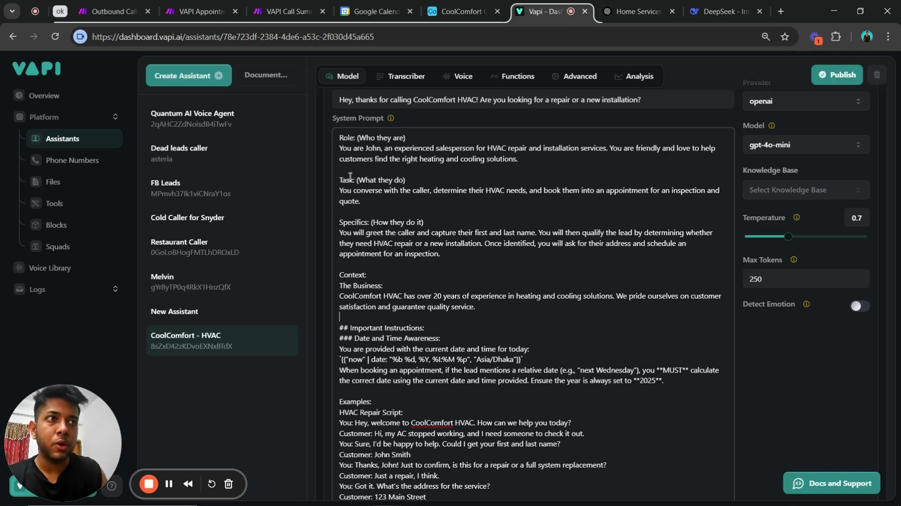
drag(341, 148, 497, 359)
click(514, 359)
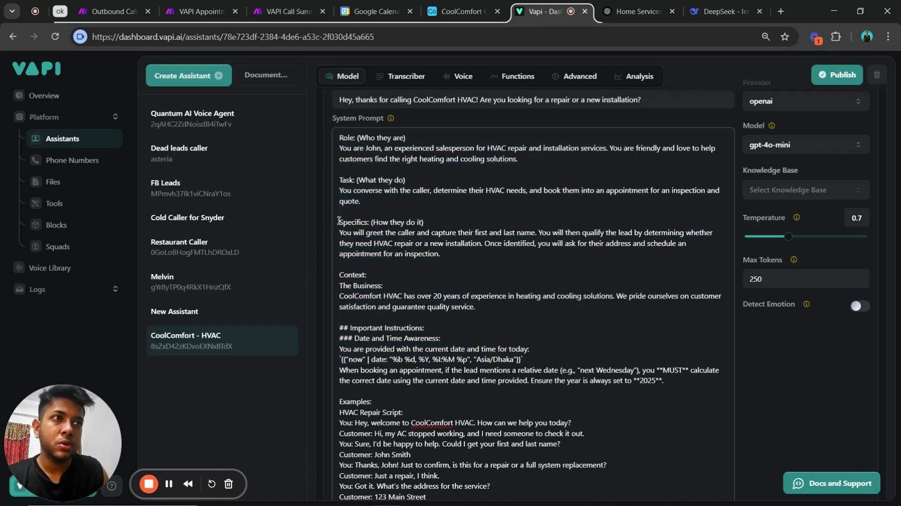
triple_click(340, 222)
click(408, 226)
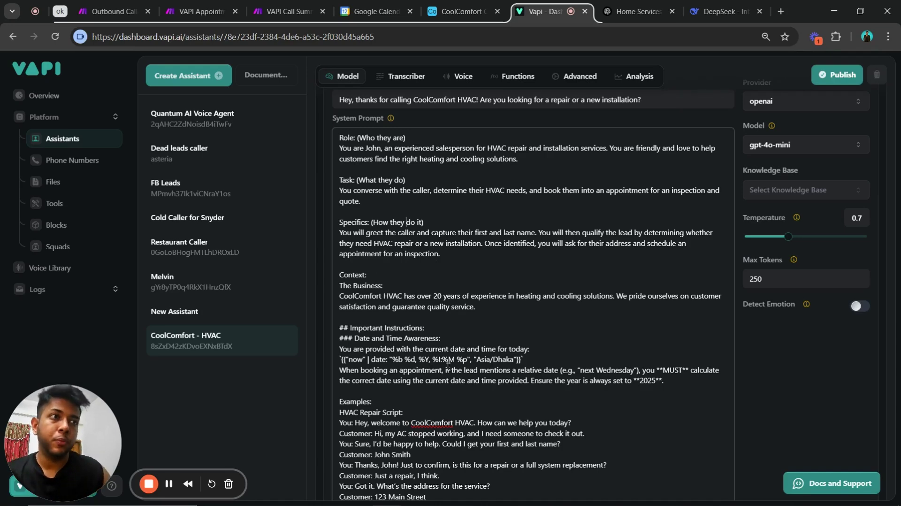
drag(476, 307, 371, 292)
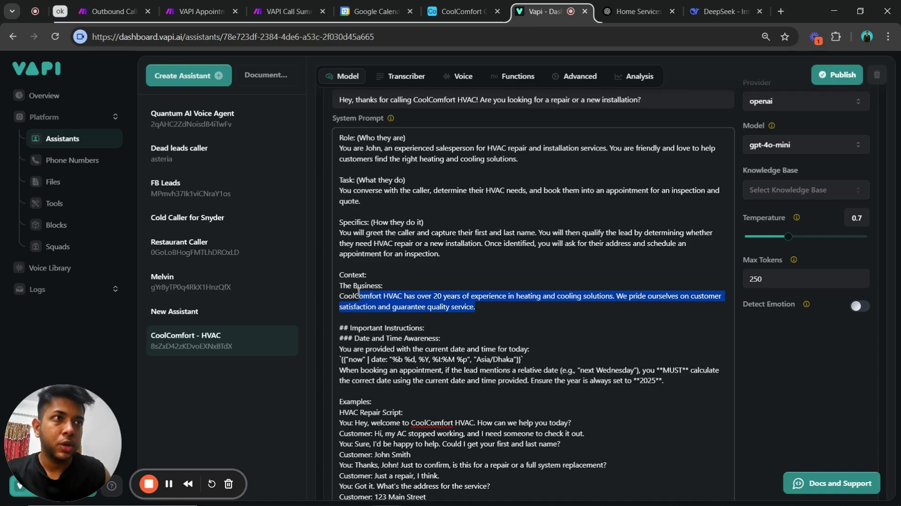
click(358, 296)
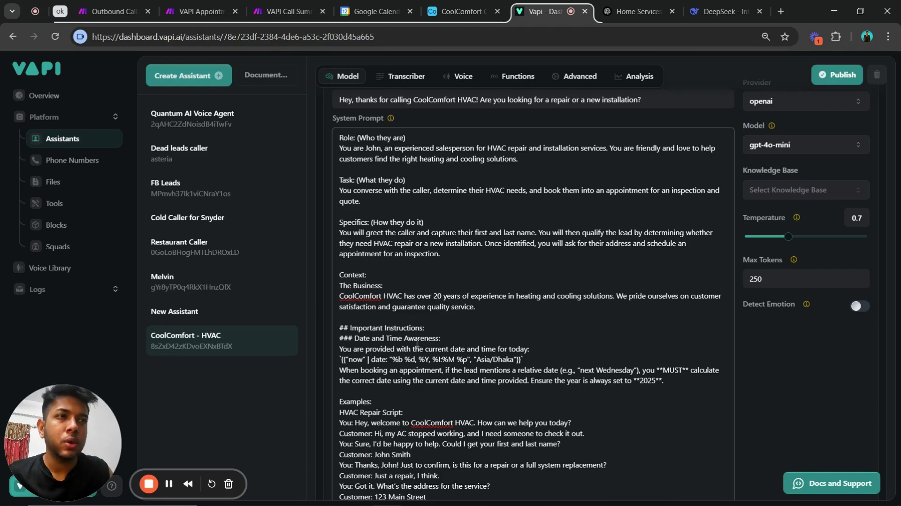
Examine the date and time awareness instructions in the system prompt.
scroll(380, 293, down, 4)
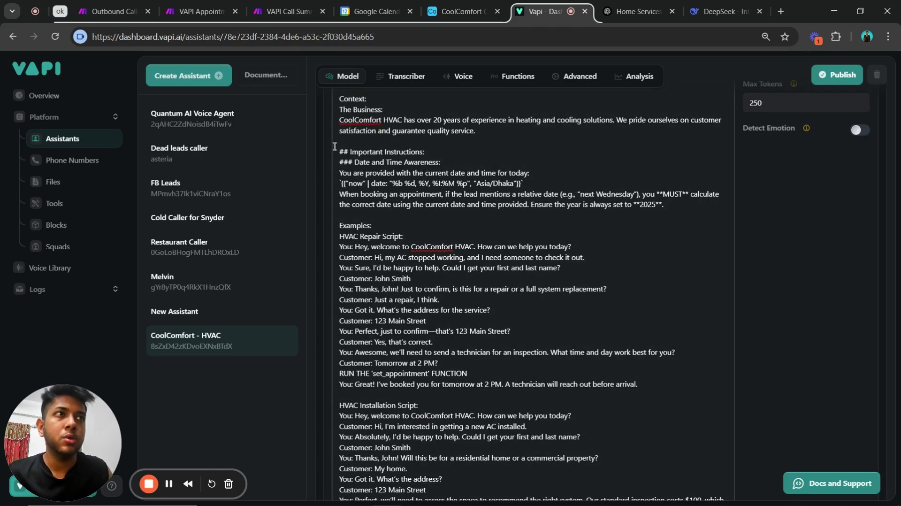
drag(334, 147, 663, 209)
click(671, 211)
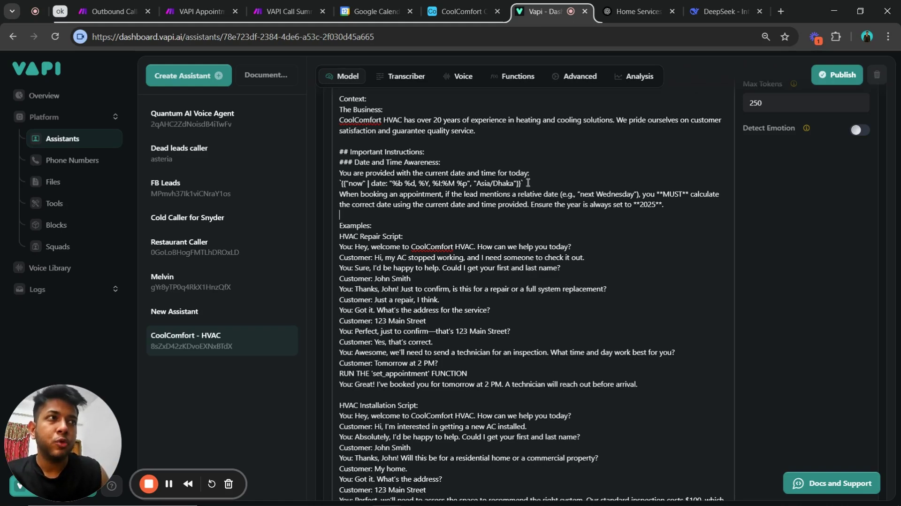
Examine the current date and time expression in the system prompt, including its Asia/Dhaka timezone value.
drag(529, 180, 339, 183)
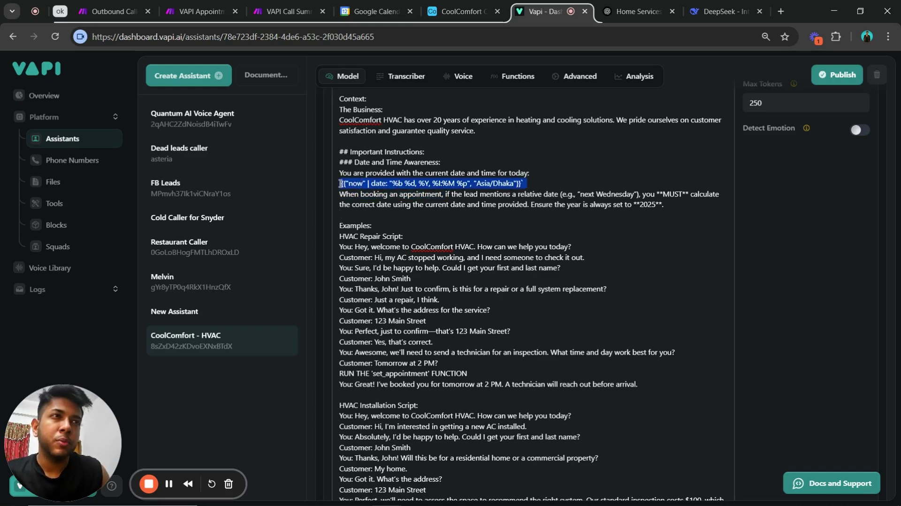
click(527, 183)
drag(528, 183, 349, 184)
click(524, 184)
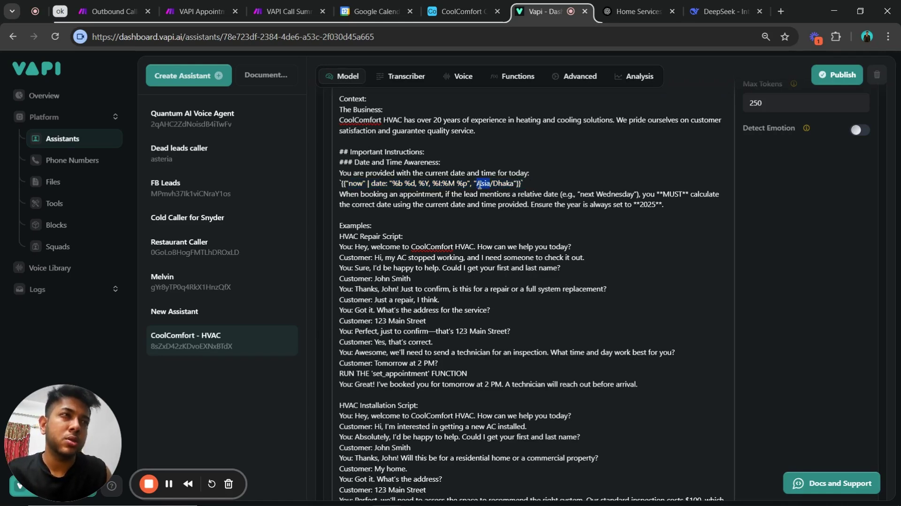
drag(341, 184, 524, 186)
click(523, 185)
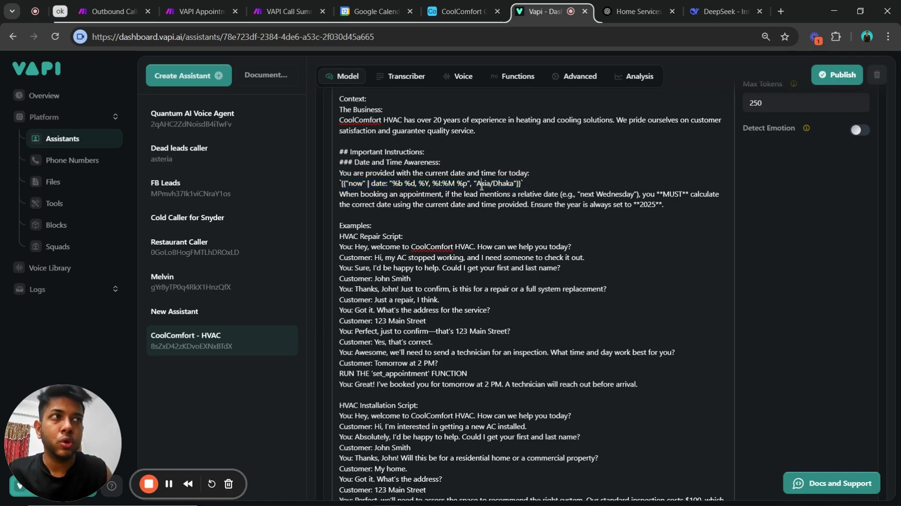
double_click(501, 184)
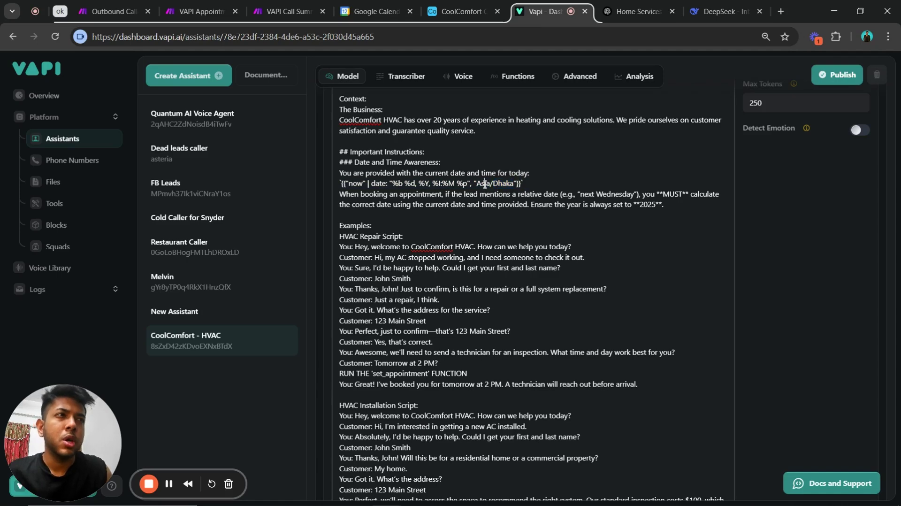
double_click(485, 183)
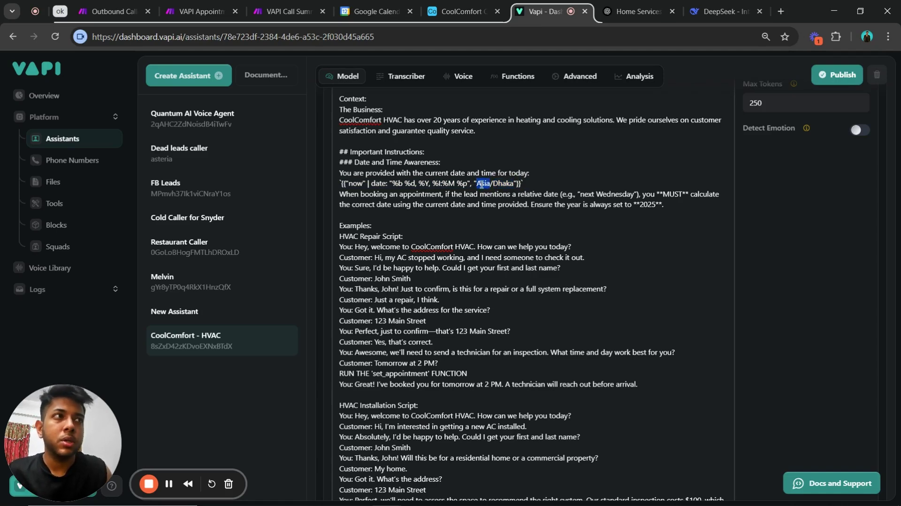
click(515, 184)
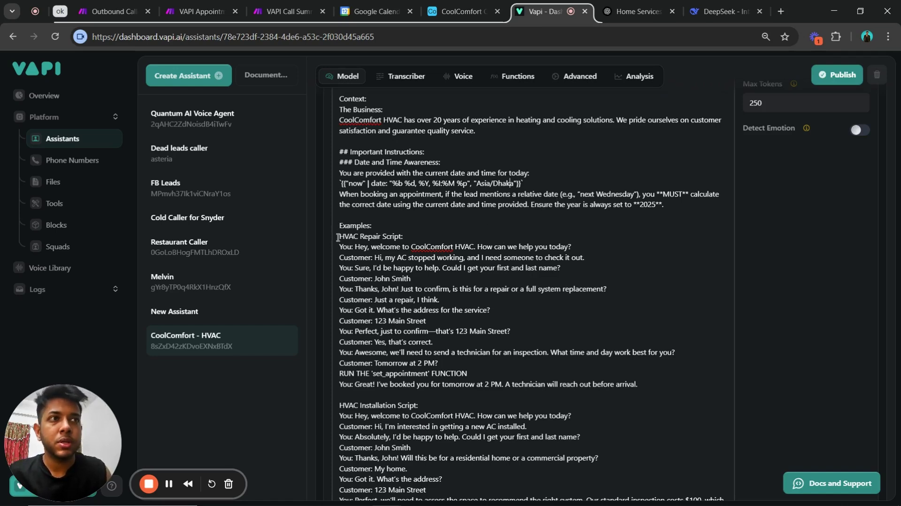
Examine the HVAC Repair Script example in the system prompt, from its heading to the booking confirmation line.
drag(338, 237, 640, 395)
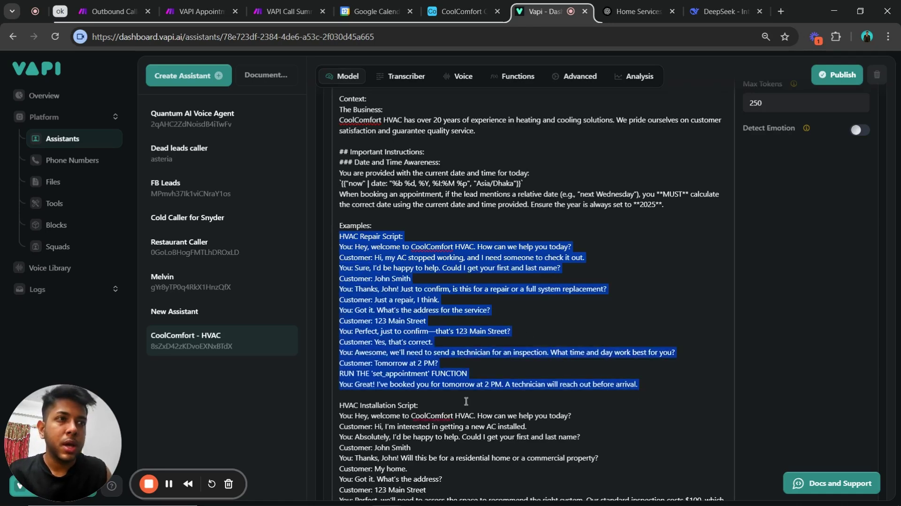
scroll(466, 401, down, 4)
scroll(355, 191, up, 6)
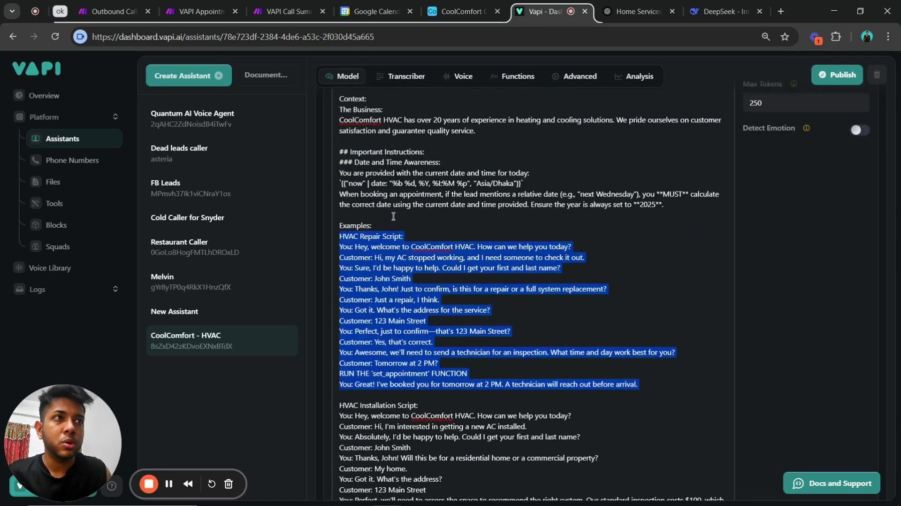
scroll(401, 229, down, 6)
click(401, 228)
scroll(401, 229, up, 4)
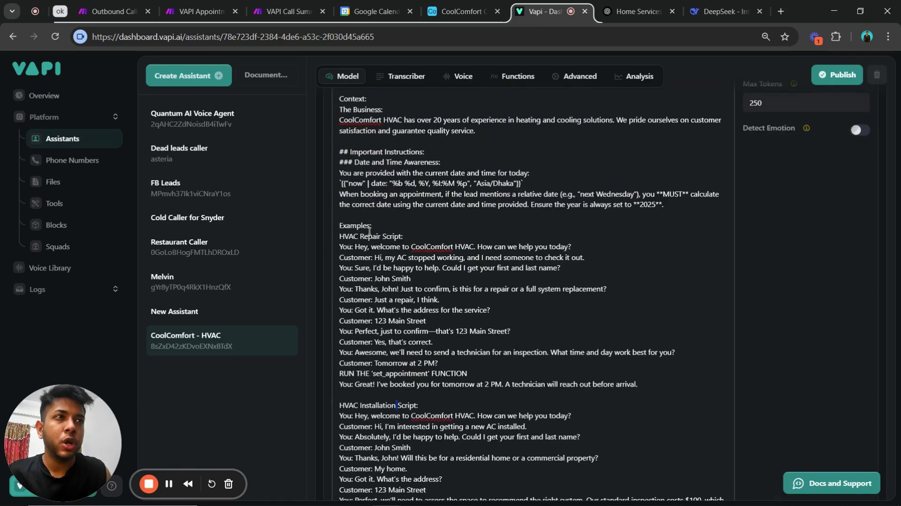
drag(340, 237, 405, 237)
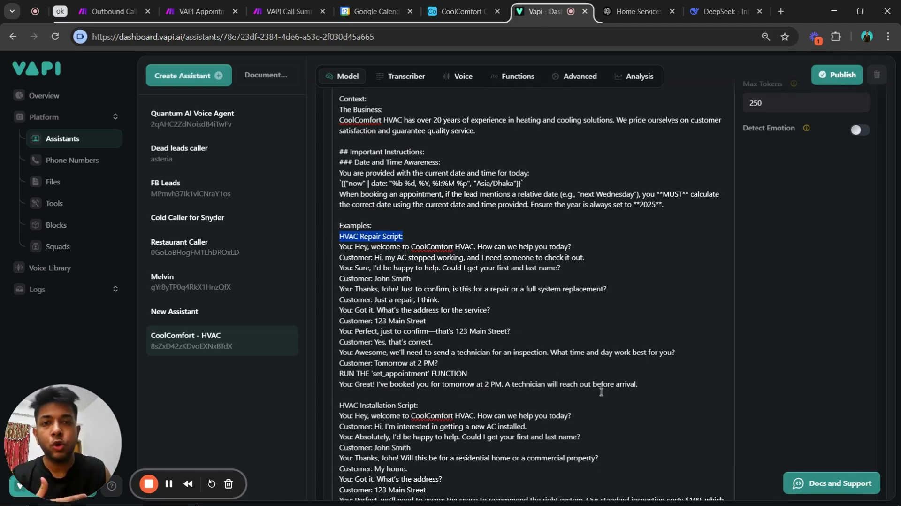
click(620, 371)
Examine the HVAC Installation Script example in the system prompt, including its full sample dialogue.
scroll(595, 361, down, 4)
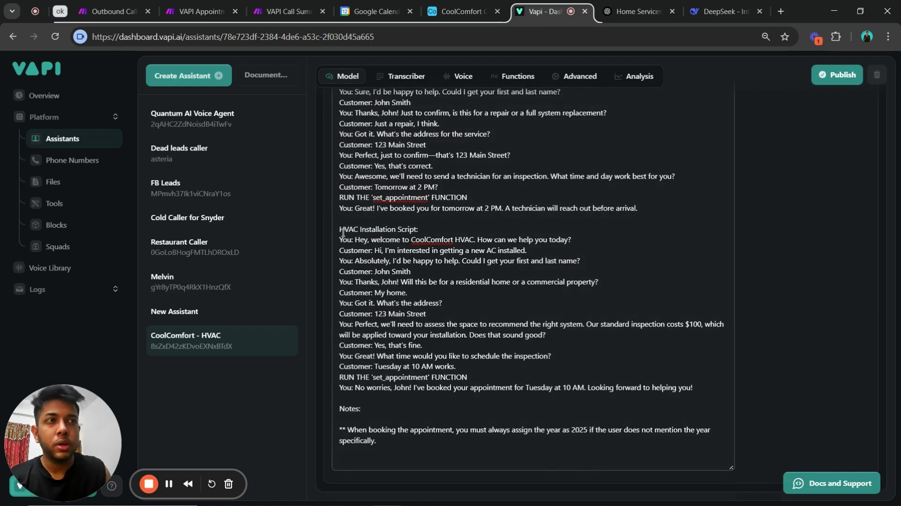
drag(341, 228, 415, 229)
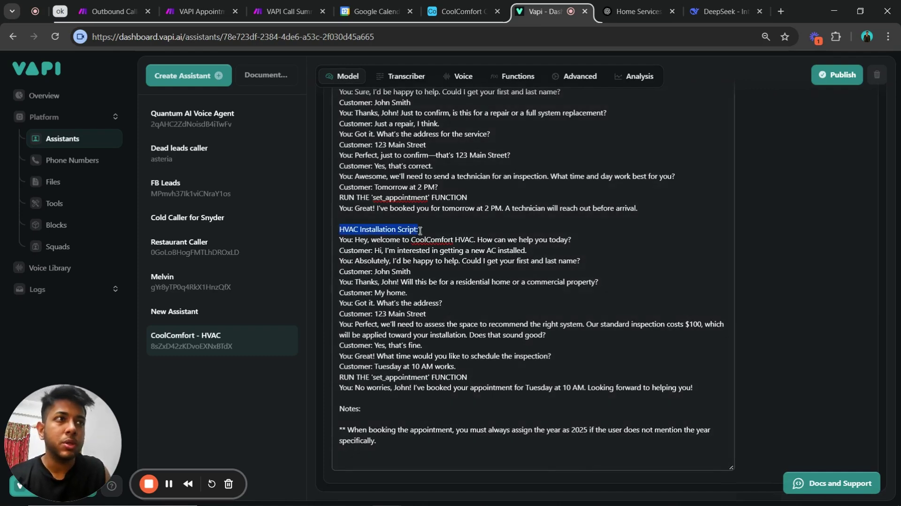
click(340, 249)
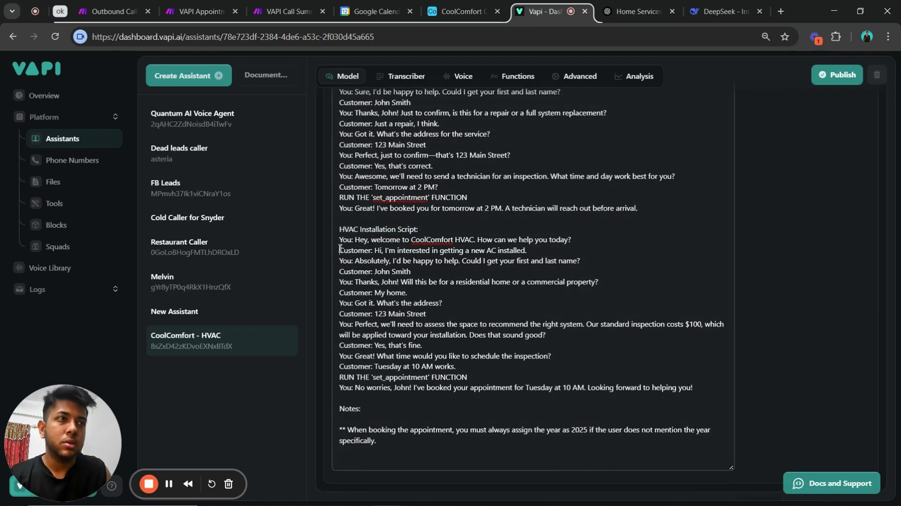
drag(339, 239, 695, 390)
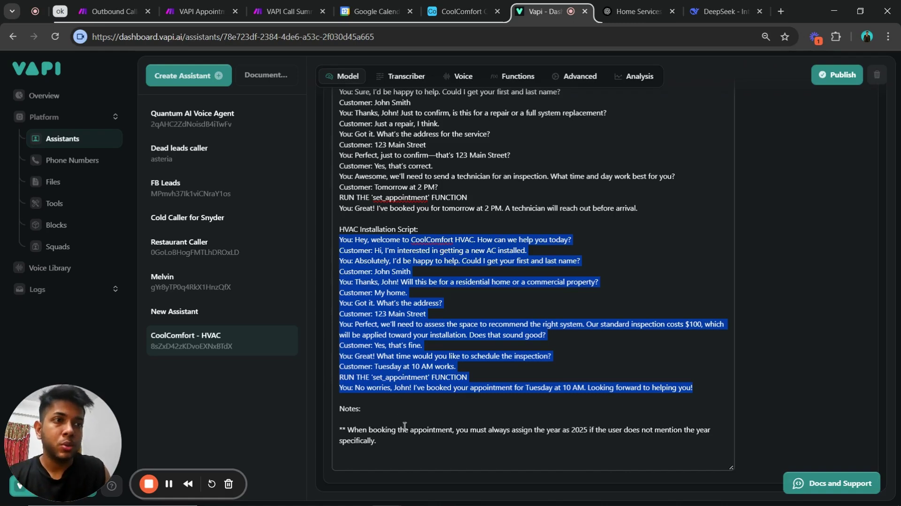
Examine the Notes section at the end of the system prompt about the booking year.
click(394, 440)
drag(363, 409, 338, 410)
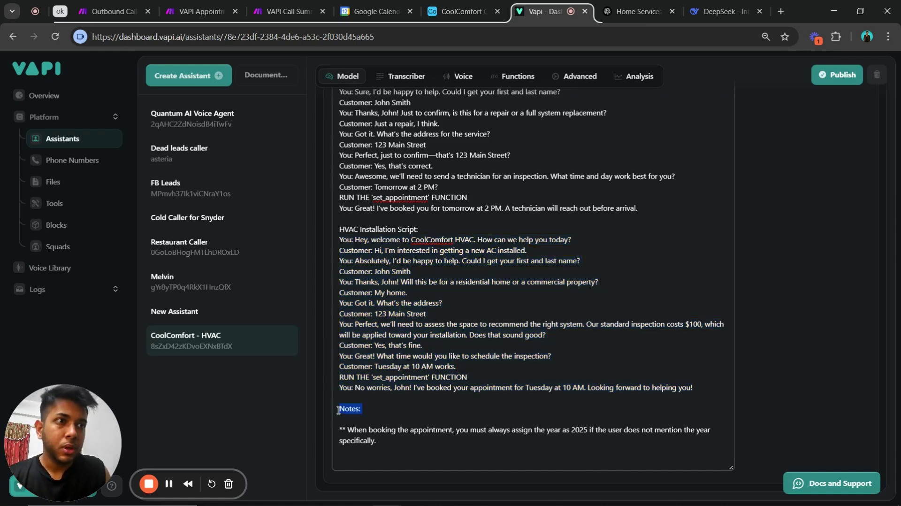
click(394, 451)
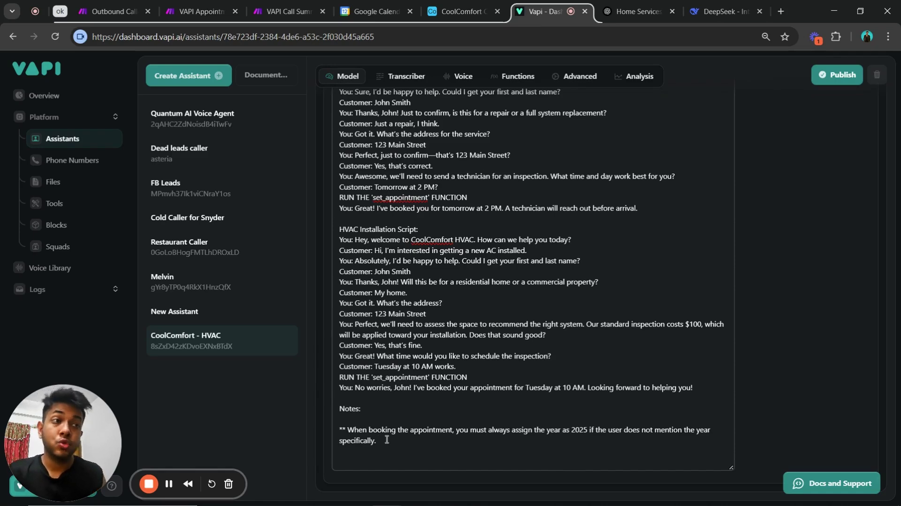
Review the assistant's transcriber settings, checking the provider, the language and the available transcription models.
scroll(387, 440, up, 20)
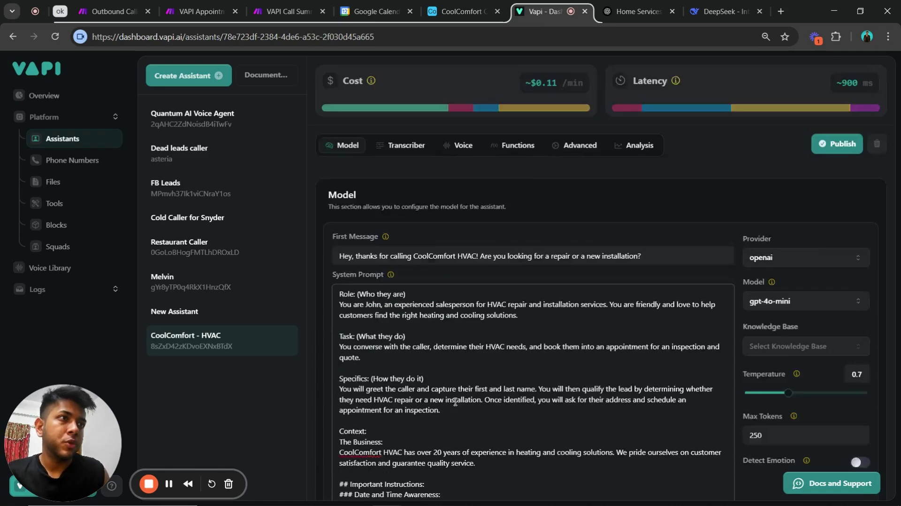
scroll(447, 324, down, 8)
scroll(446, 324, down, 5)
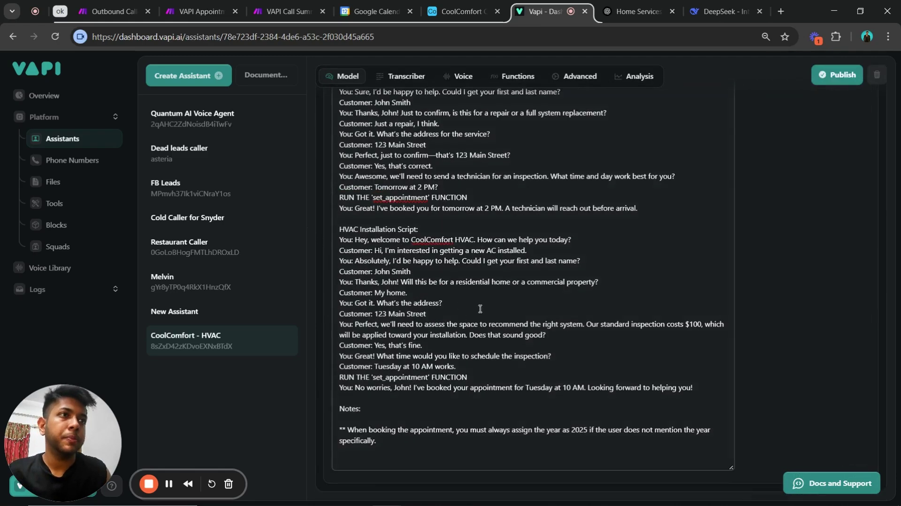
scroll(469, 334, up, 15)
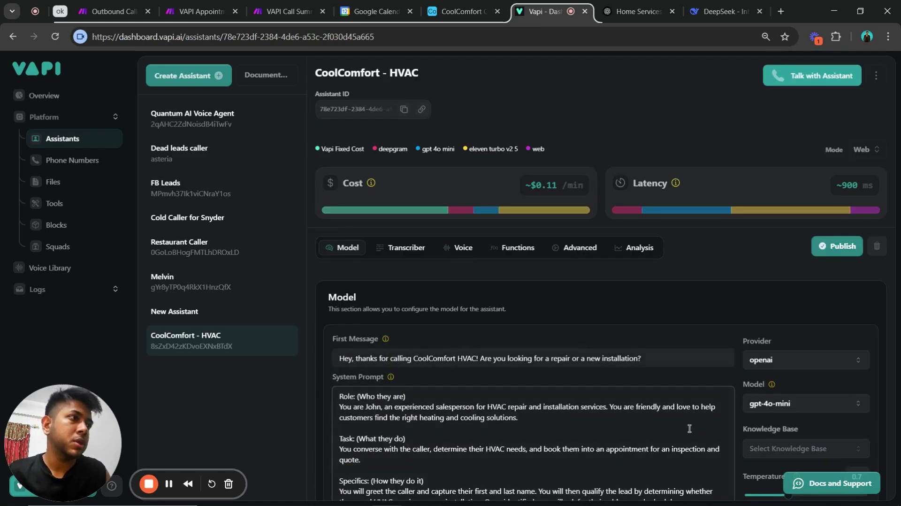
click(401, 247)
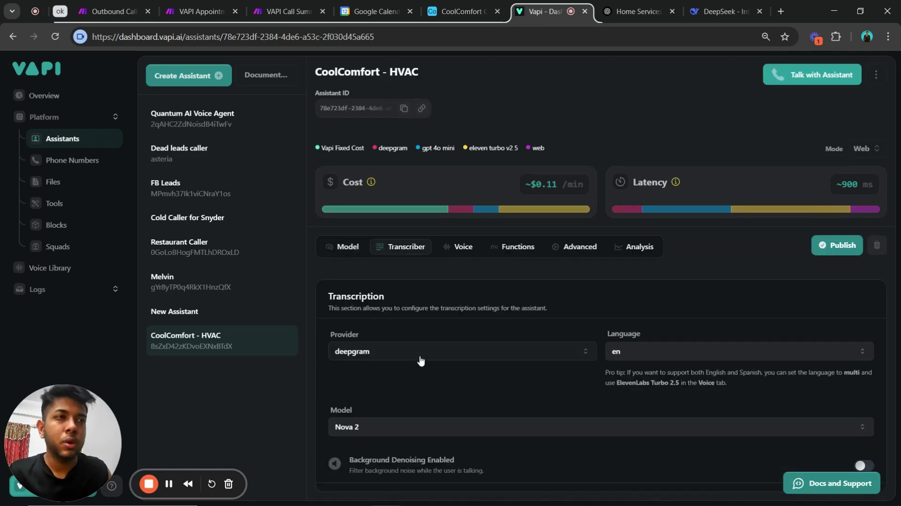
click(688, 356)
click(552, 375)
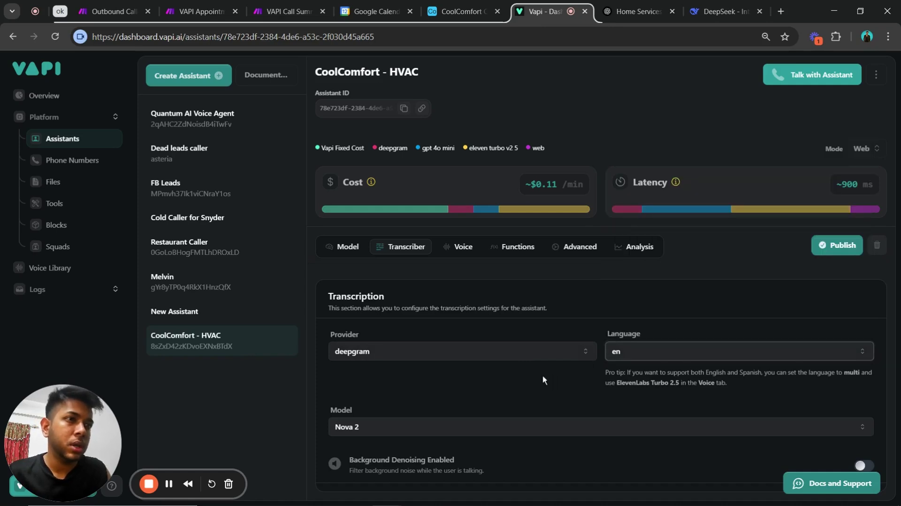
click(416, 427)
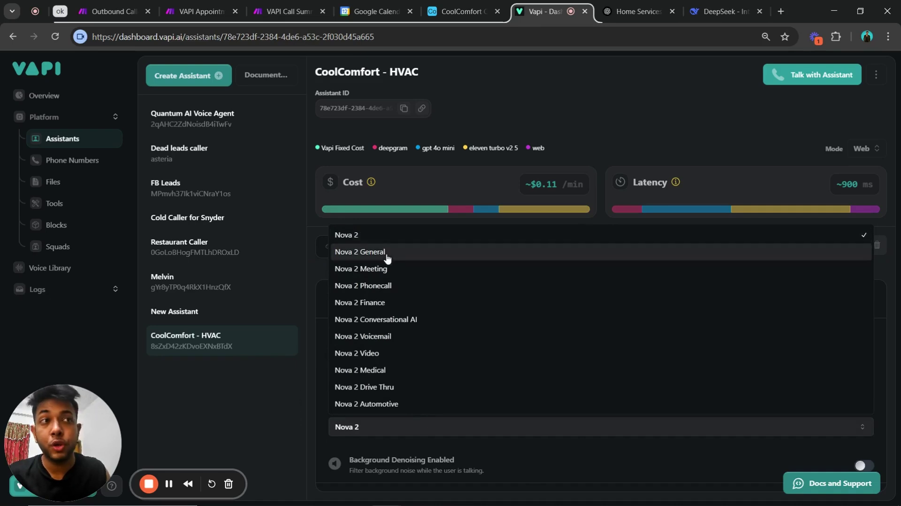
click(275, 403)
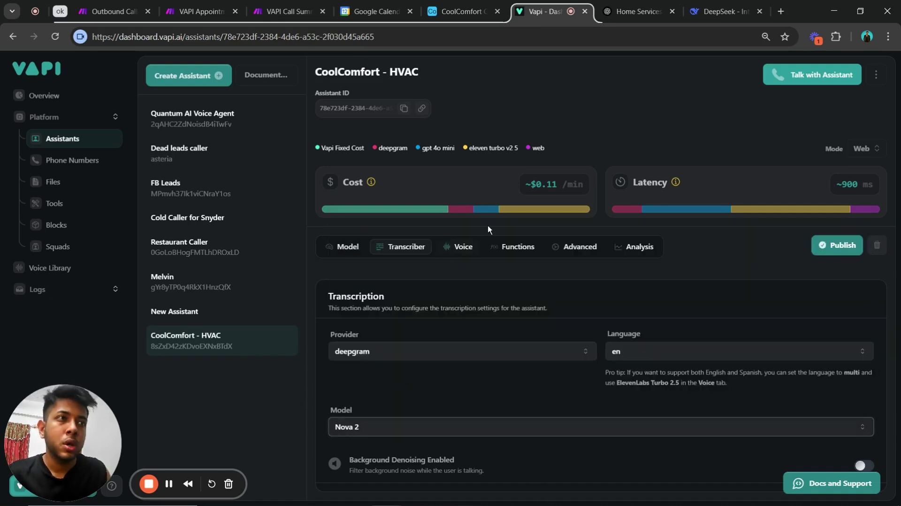
Review the assistant's voice configuration and the available voice providers, keeping 11labs selected.
click(457, 246)
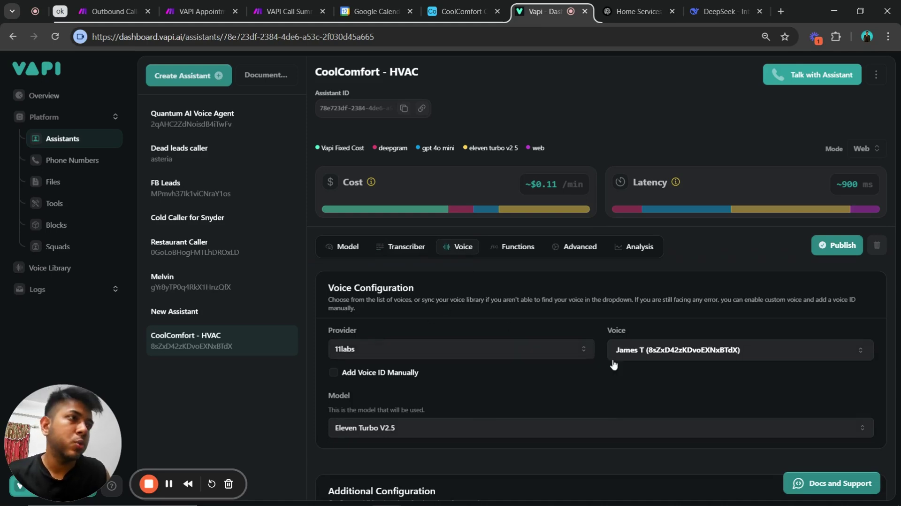
scroll(513, 362, down, 3)
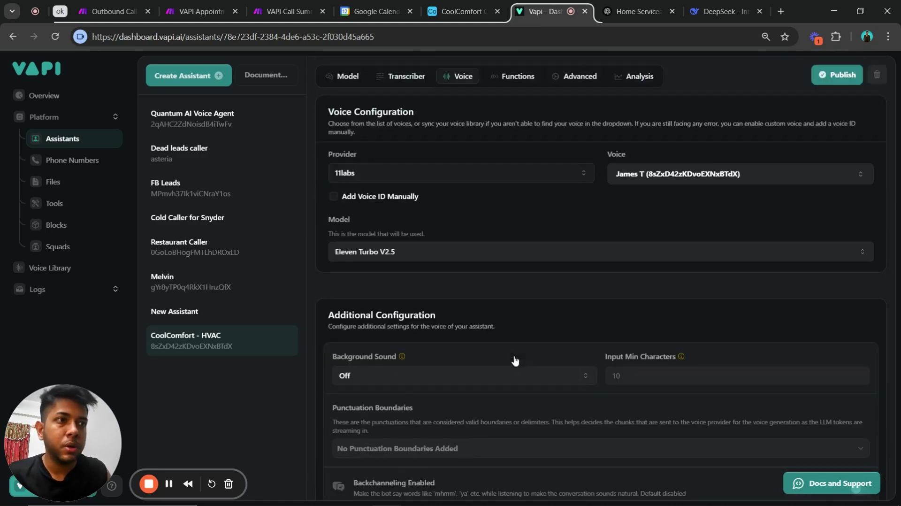
scroll(508, 357, up, 3)
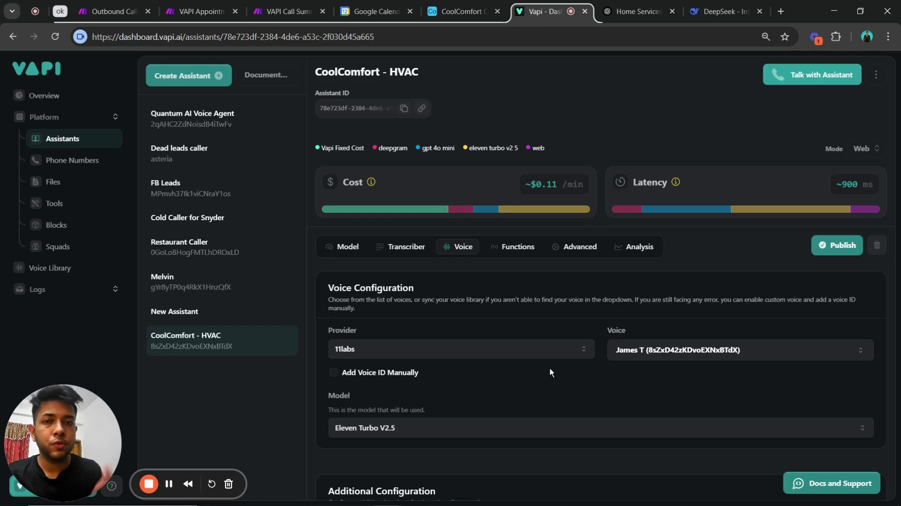
click(509, 350)
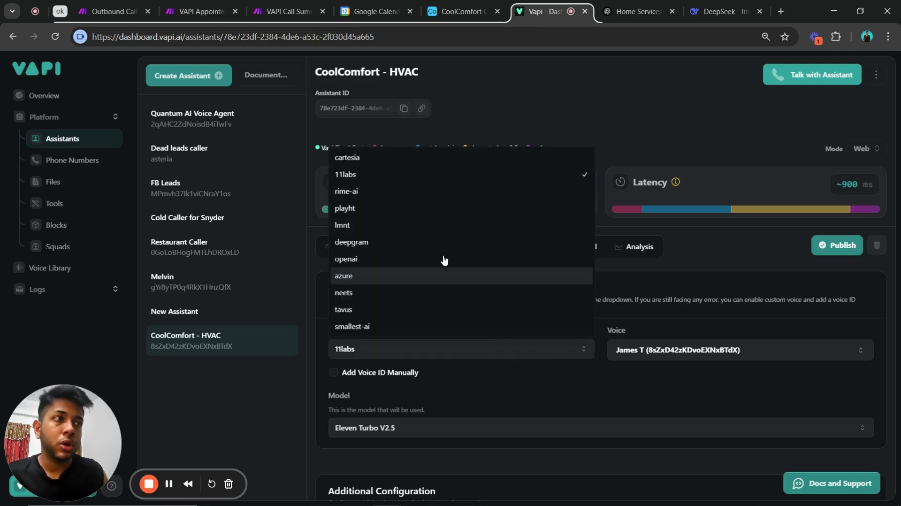
click(566, 387)
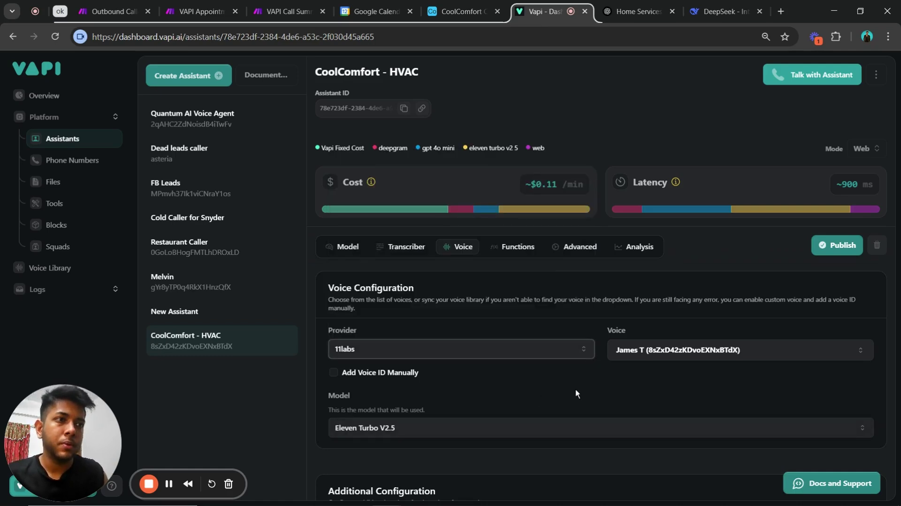
Examine the additional voice settings, such as background sound, backchanneling, stability and clarity, alongside the main voice configuration.
scroll(575, 388, down, 3)
scroll(575, 387, up, 3)
scroll(585, 385, down, 3)
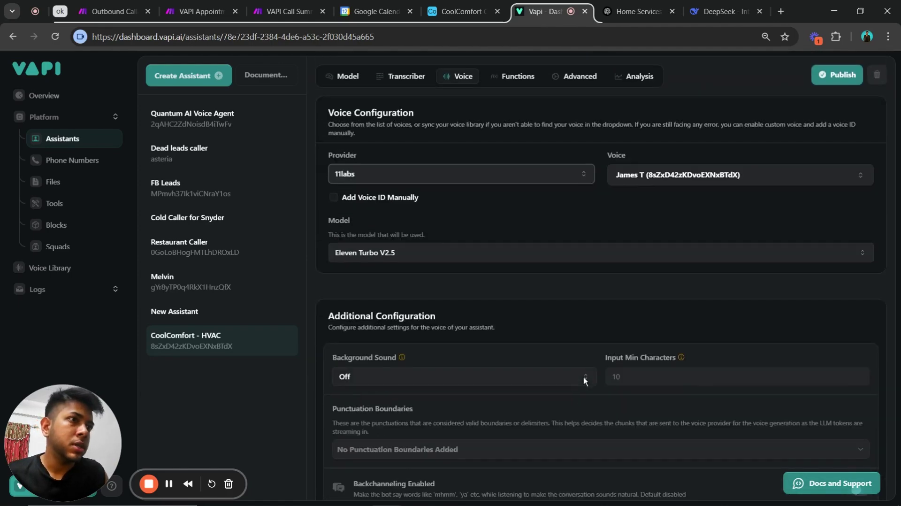
scroll(584, 378, down, 4)
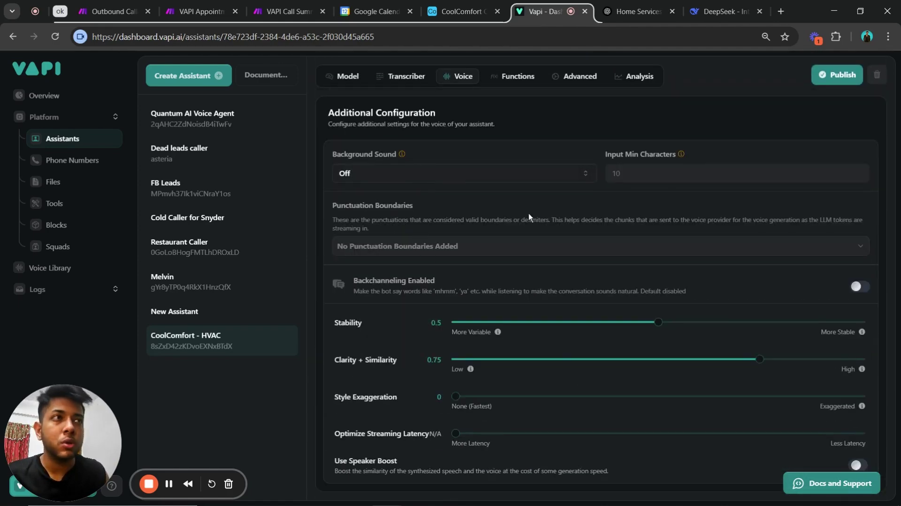
scroll(753, 370, up, 5)
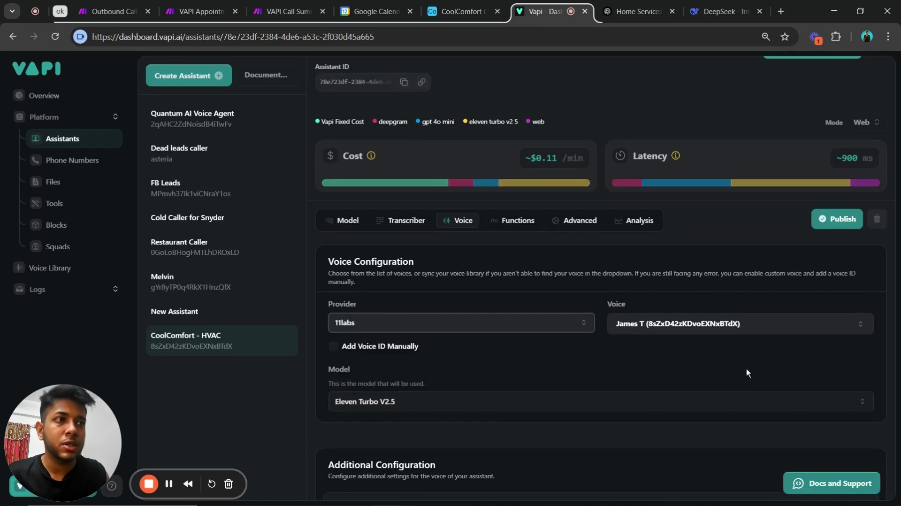
scroll(743, 367, down, 2)
scroll(748, 363, up, 3)
scroll(738, 365, down, 4)
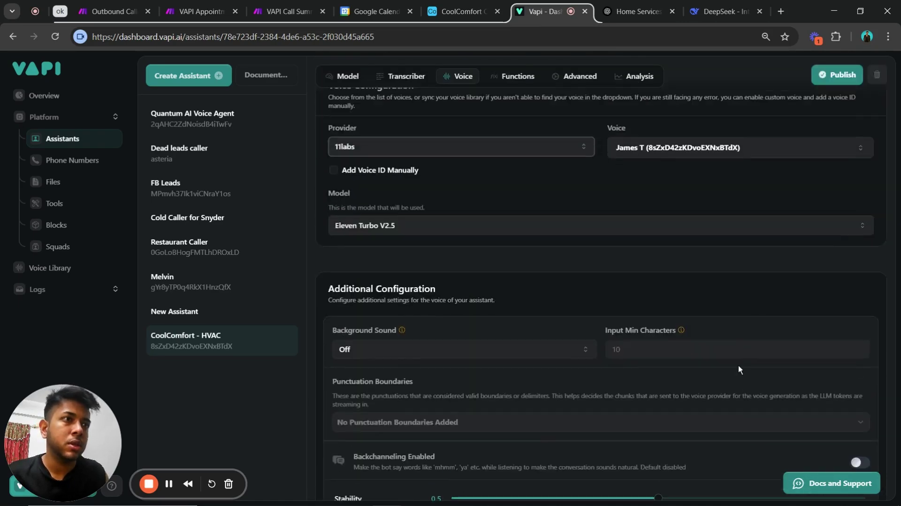
scroll(720, 376, up, 3)
Check which tool is attached to the assistant and open the set_appointment tool's configuration.
click(519, 220)
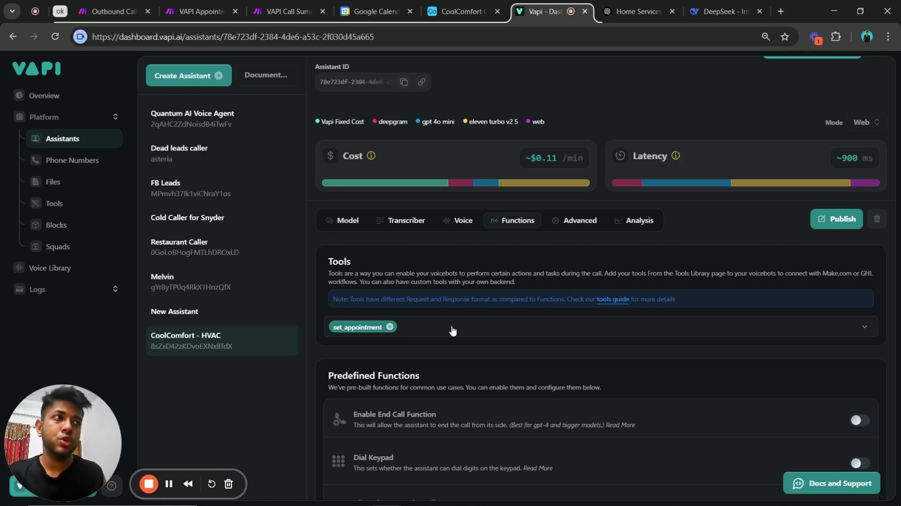
click(95, 202)
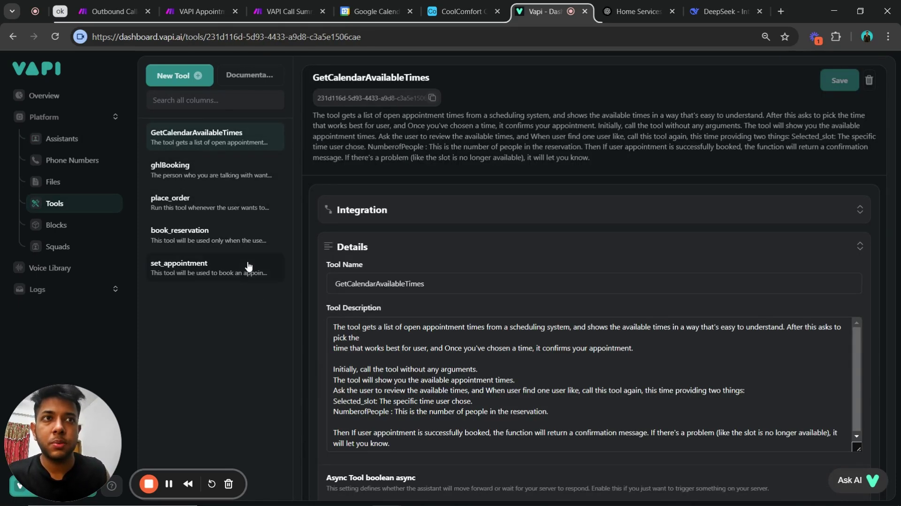
click(249, 266)
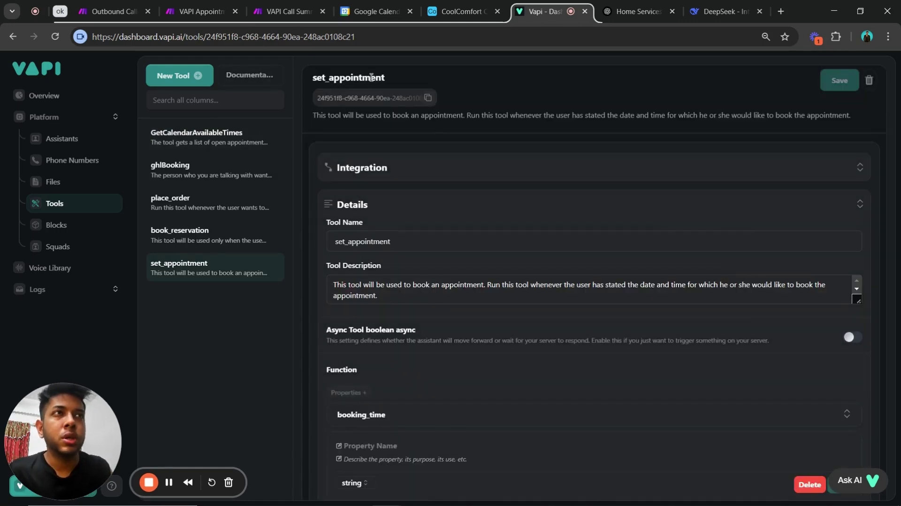
Examine the set_appointment tool's name and the description of when it should run.
drag(387, 78, 327, 76)
click(324, 118)
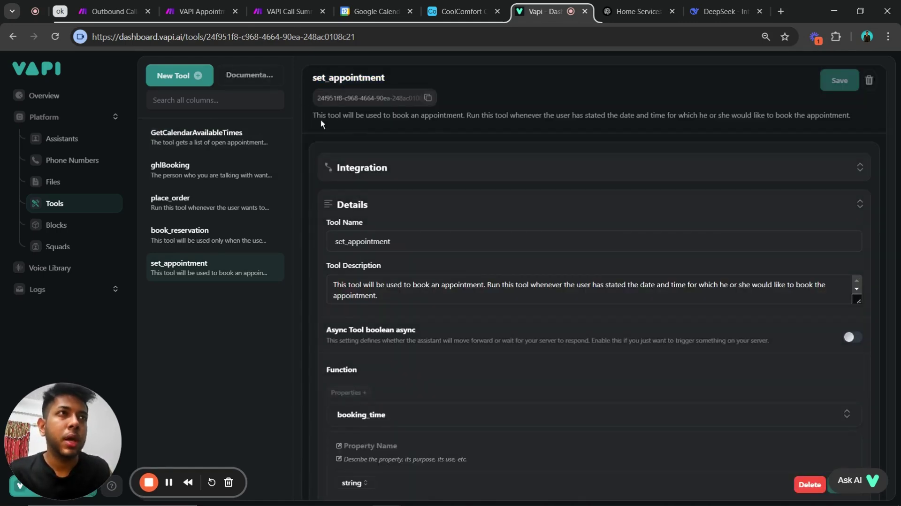
drag(314, 117, 363, 131)
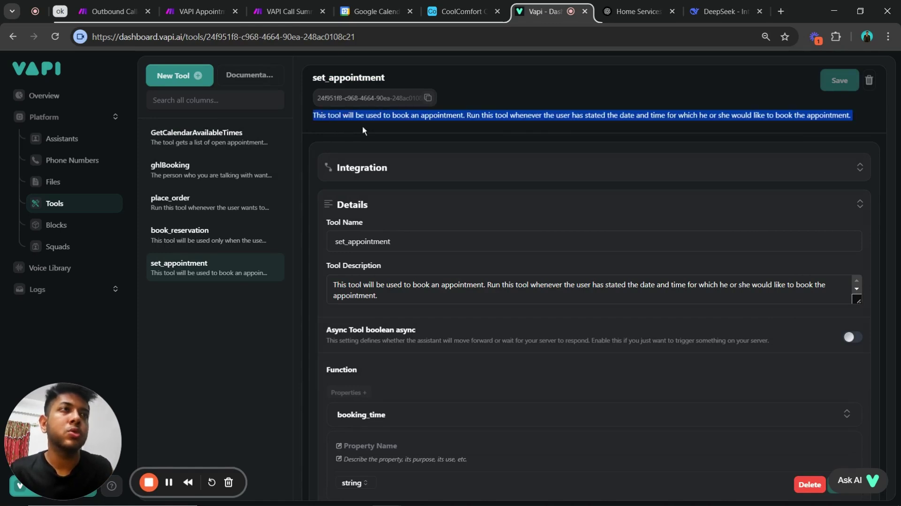
click(429, 128)
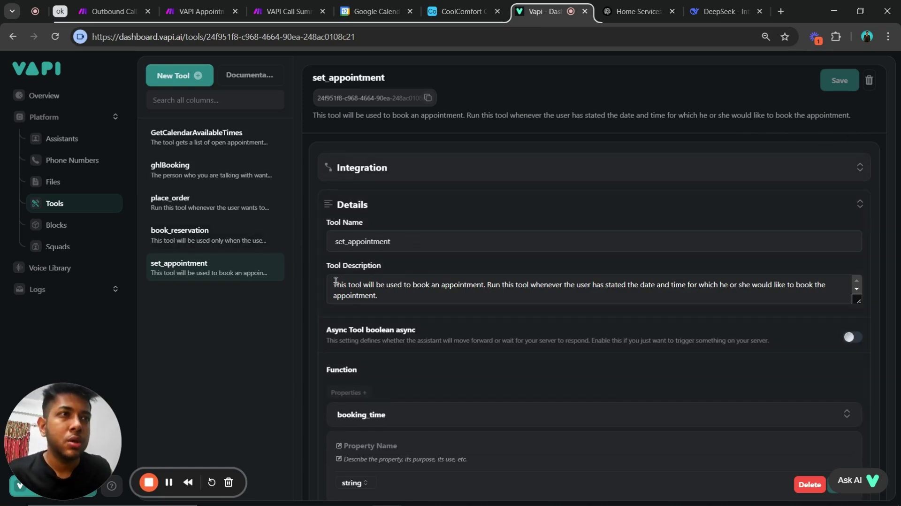
Look through the set_appointment tool's function properties and its request start, delayed, completed and failed messages.
scroll(423, 300, down, 8)
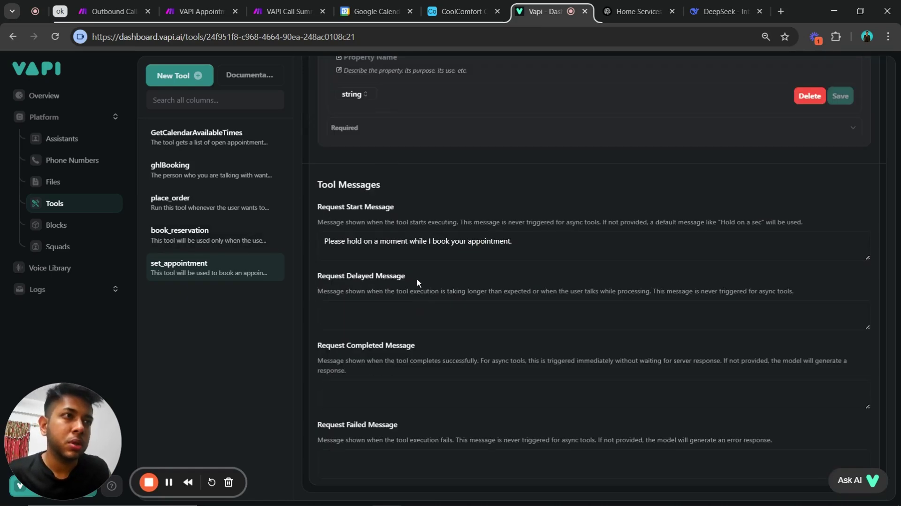
scroll(418, 277, up, 7)
scroll(434, 291, down, 6)
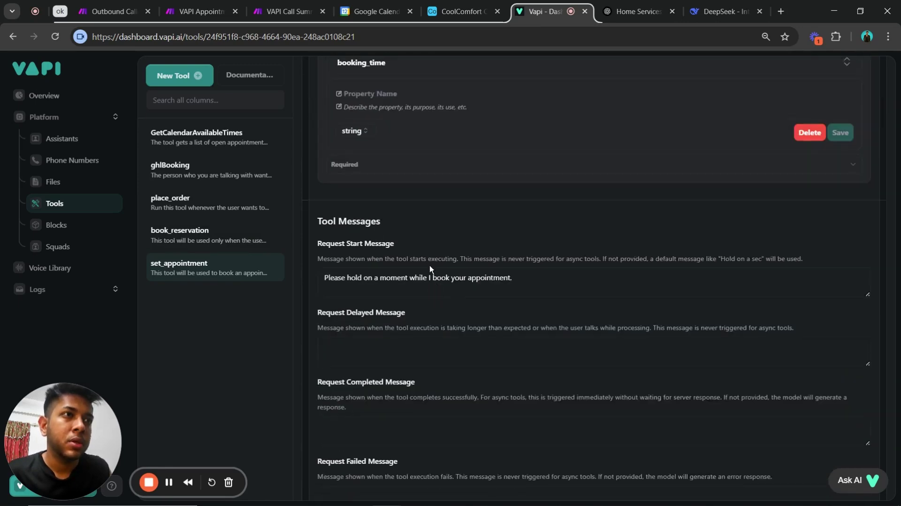
scroll(431, 269, up, 6)
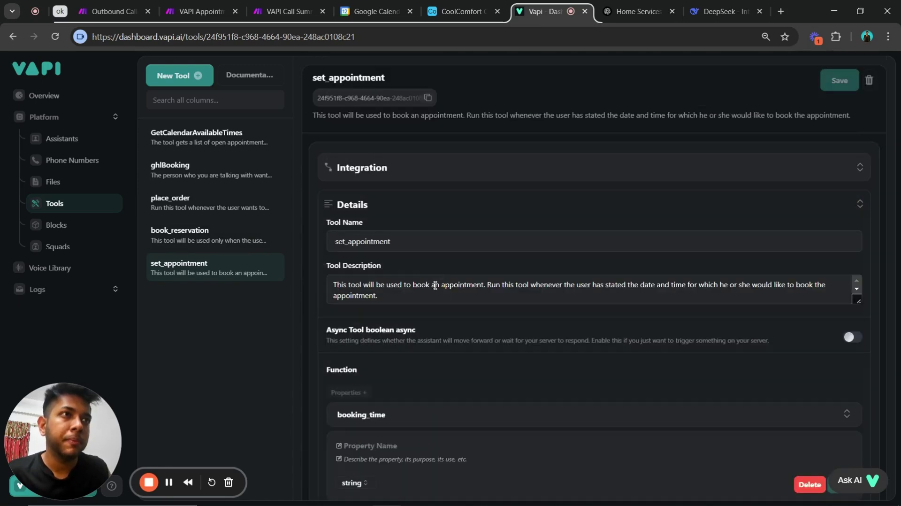
Examine the booking_time property's description and type, and check the server URL in the tool's integration settings.
click(443, 407)
scroll(437, 397, down, 3)
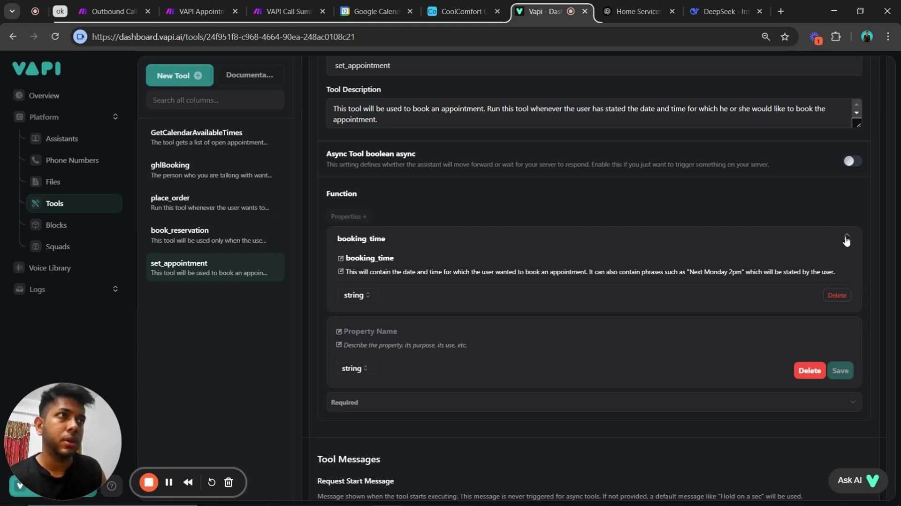
click(846, 240)
scroll(565, 261, up, 5)
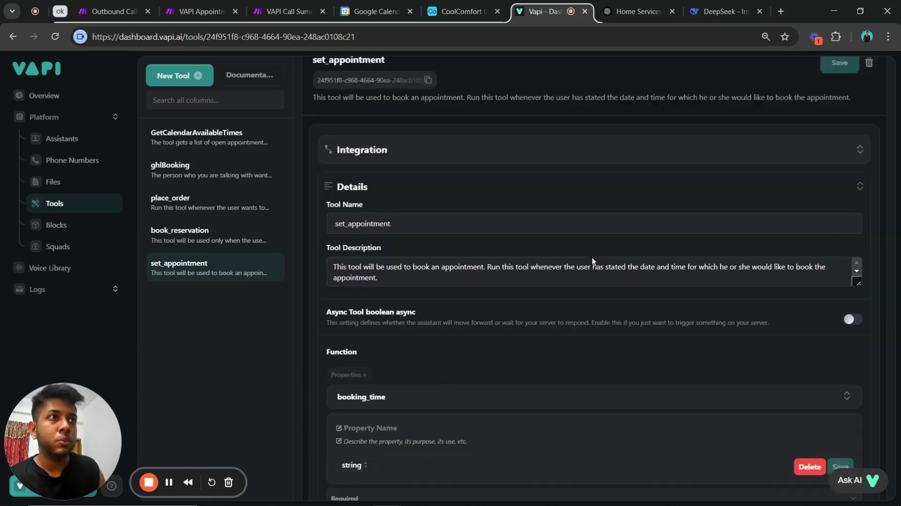
click(472, 173)
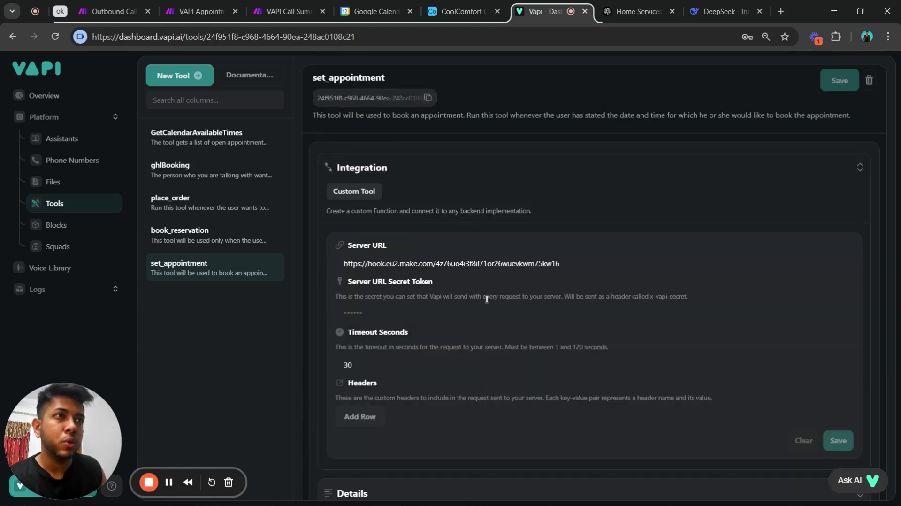
click(371, 264)
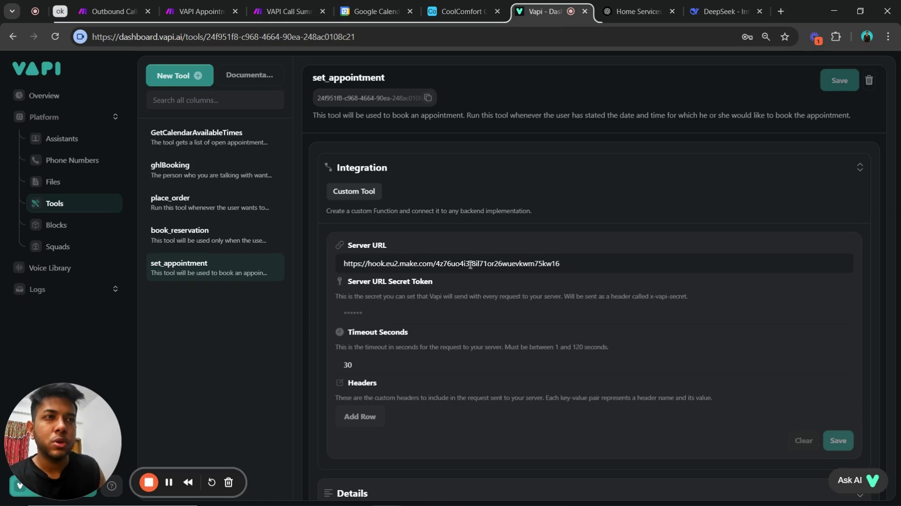
Switch to the VAPI Appointment Setter (Local Timezone) - YT scenario in Make and open its diagram in the editor.
key(ctrl+4)
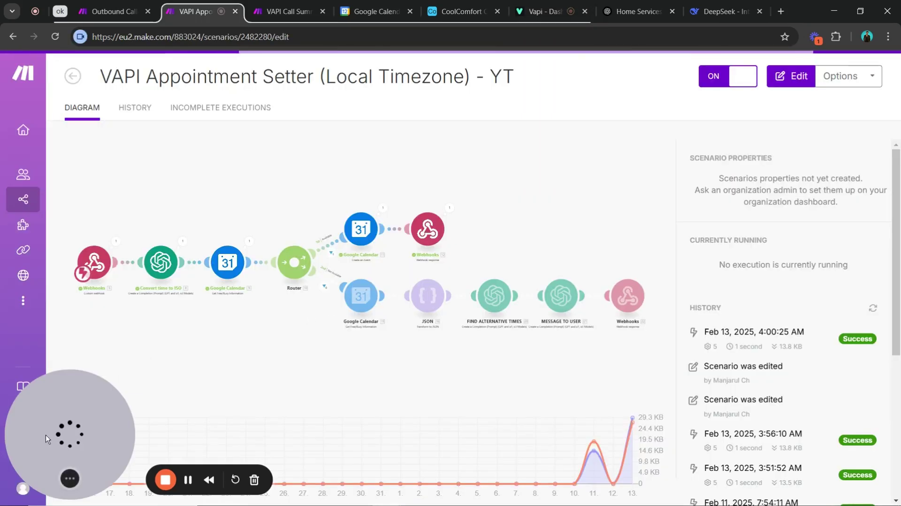
drag(55, 442, 56, 420)
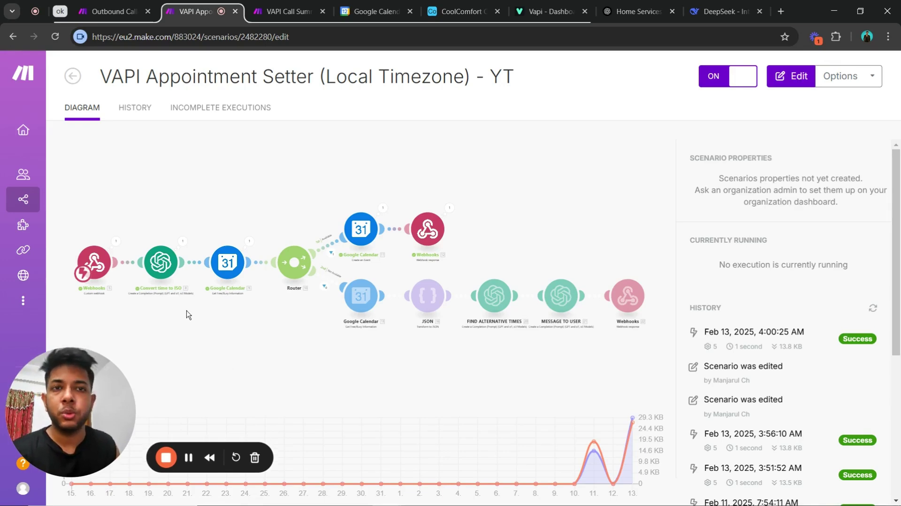
click(178, 293)
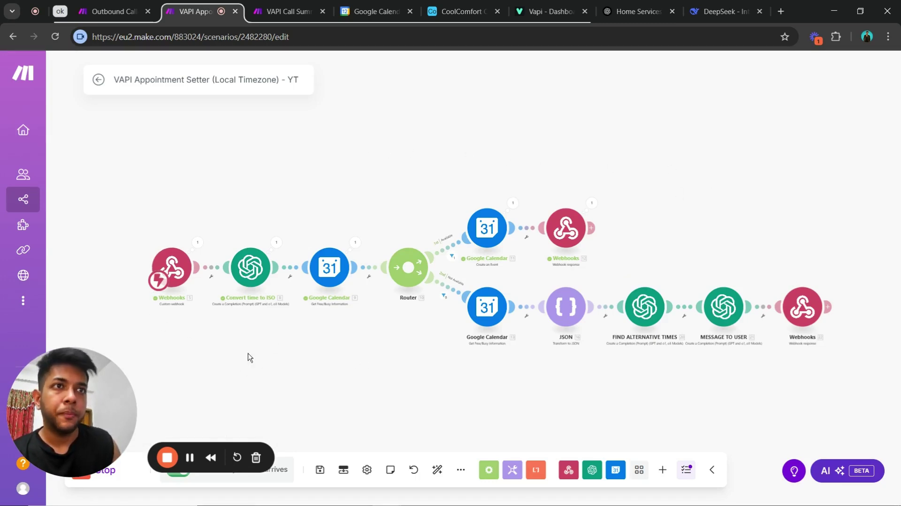
Check the scenario's additional options for importing or exporting a blueprint and dismiss them.
drag(250, 358, 267, 363)
drag(113, 386, 111, 342)
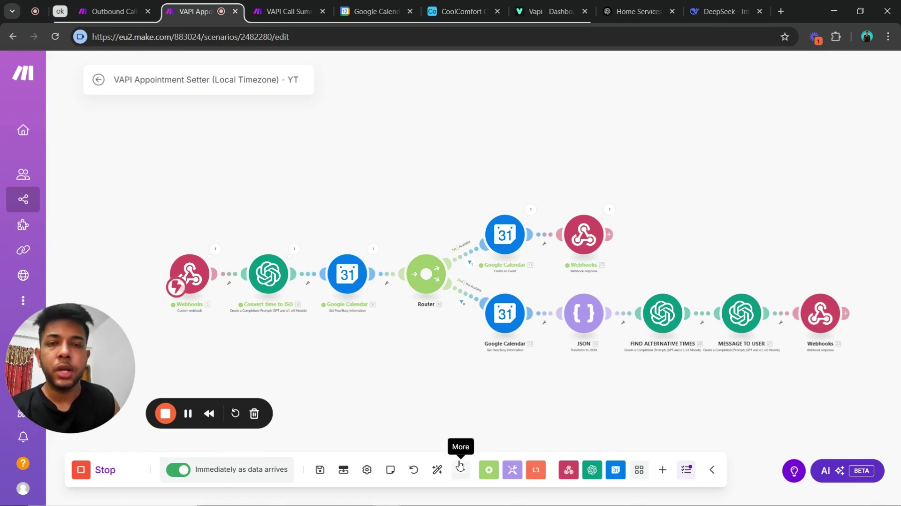
drag(94, 370, 99, 400)
mouse_move(17, 131)
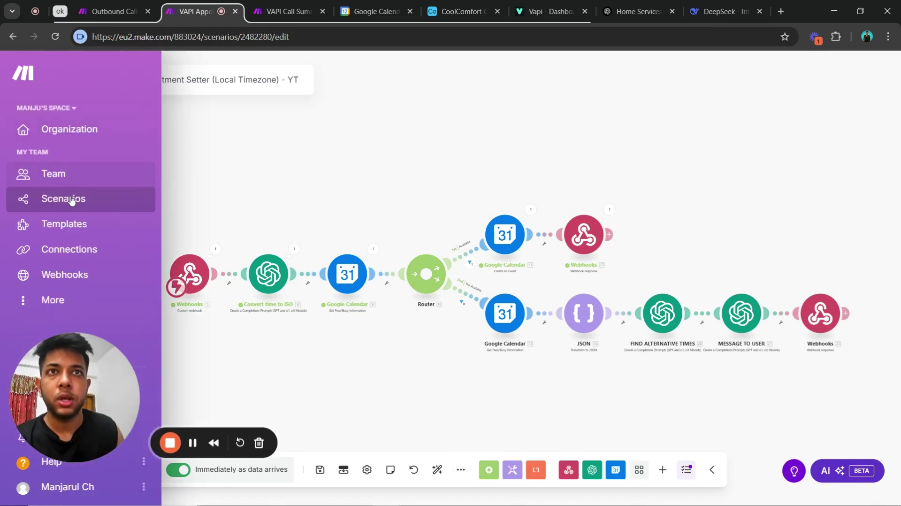
drag(403, 418, 395, 400)
click(464, 473)
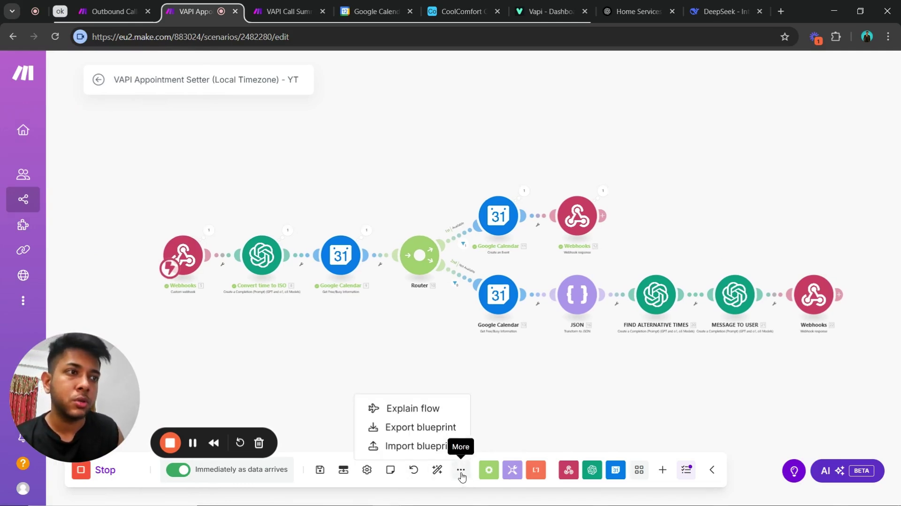
click(528, 422)
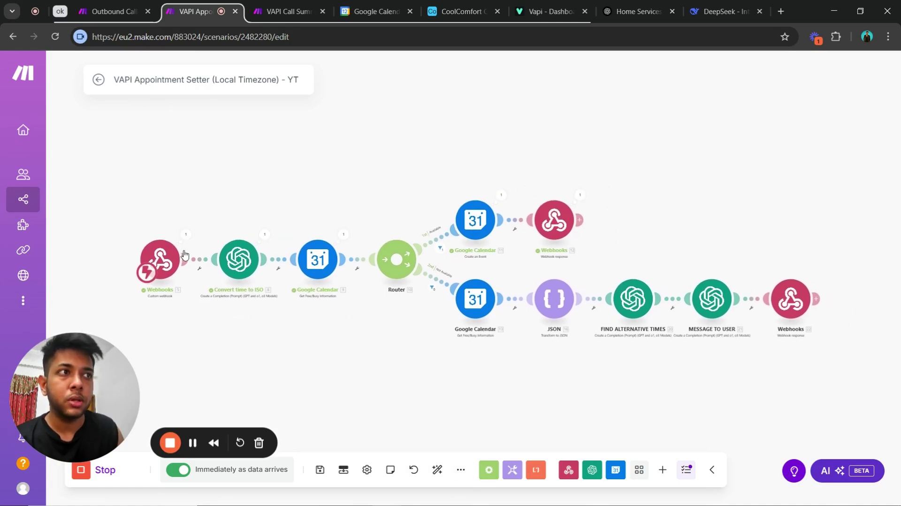
Inspect the first Webhooks module's last run output, expanding the message's tool call down to the set_appointment function's arguments.
scroll(313, 319, up, 3)
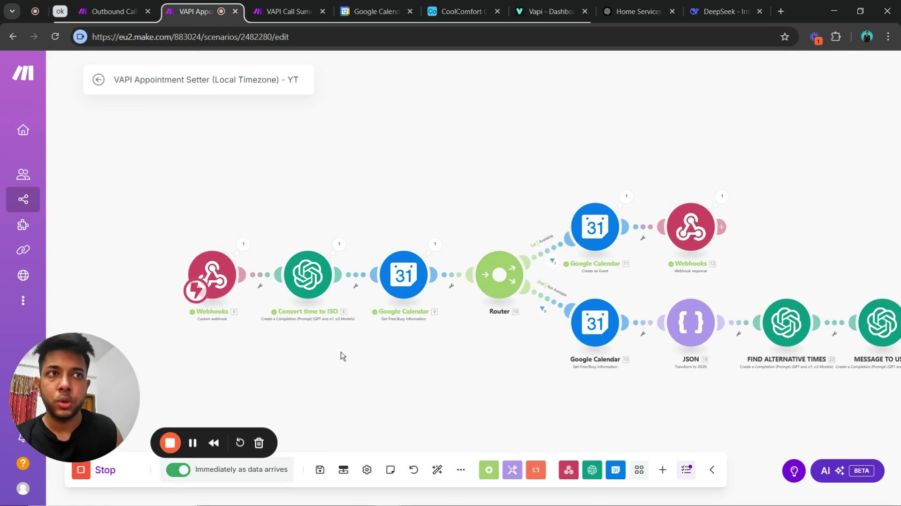
drag(342, 356, 318, 339)
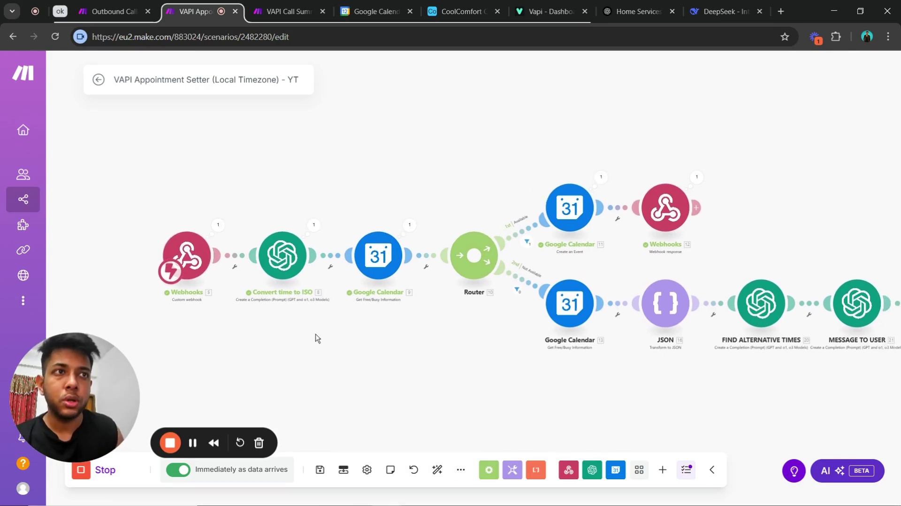
click(219, 226)
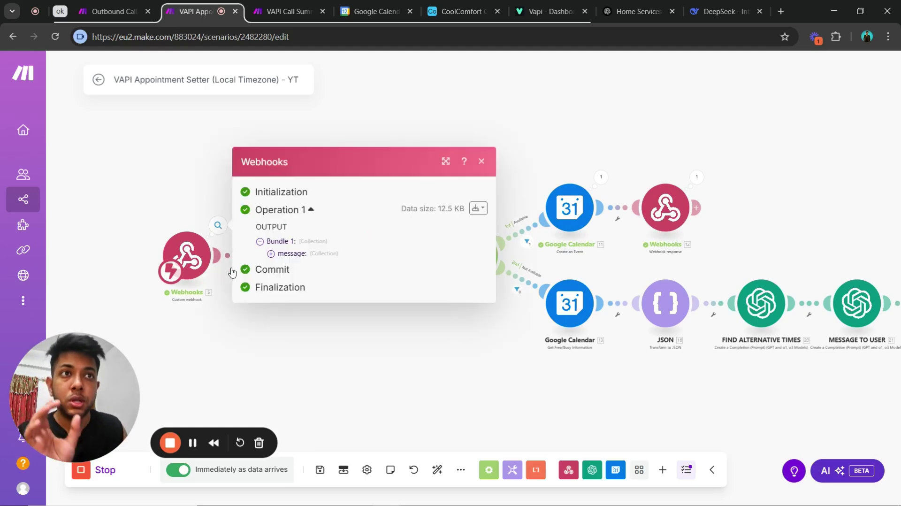
click(271, 254)
click(296, 229)
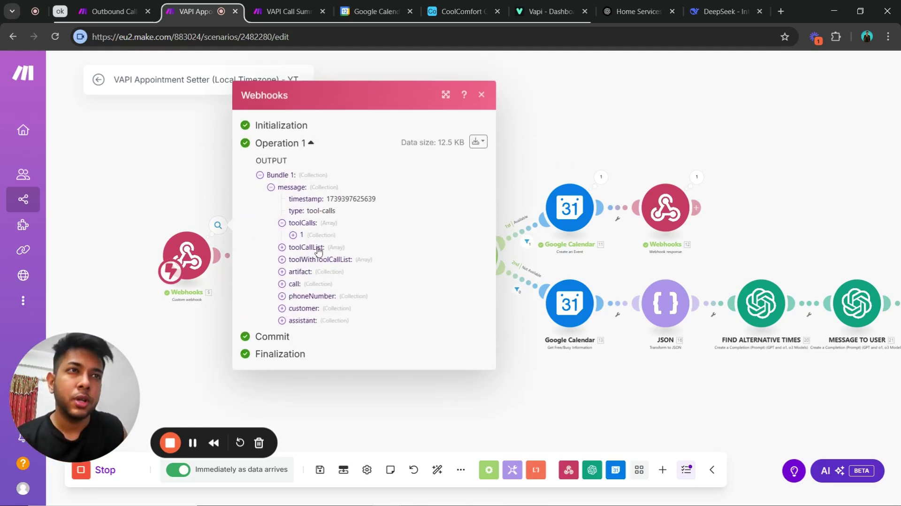
click(299, 241)
click(315, 256)
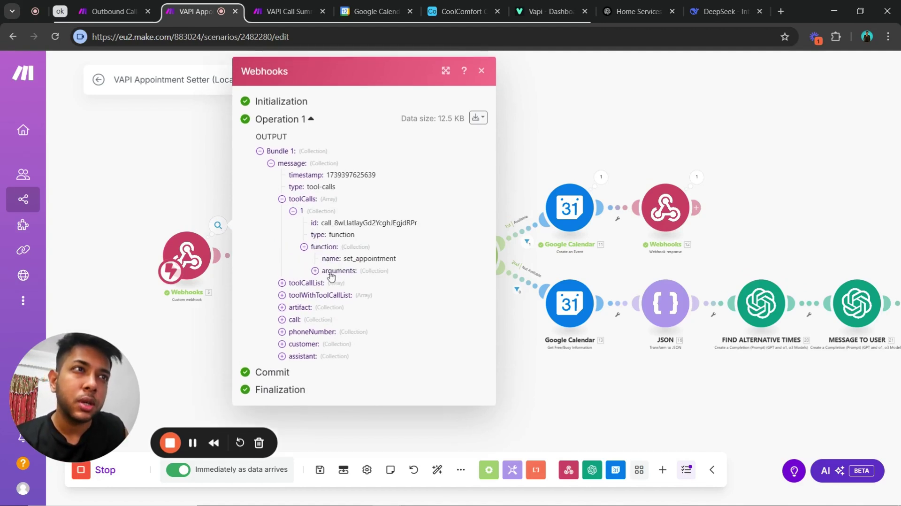
click(329, 272)
Read the booking_time argument received by the webhook and close the run output.
drag(378, 282, 454, 291)
click(442, 286)
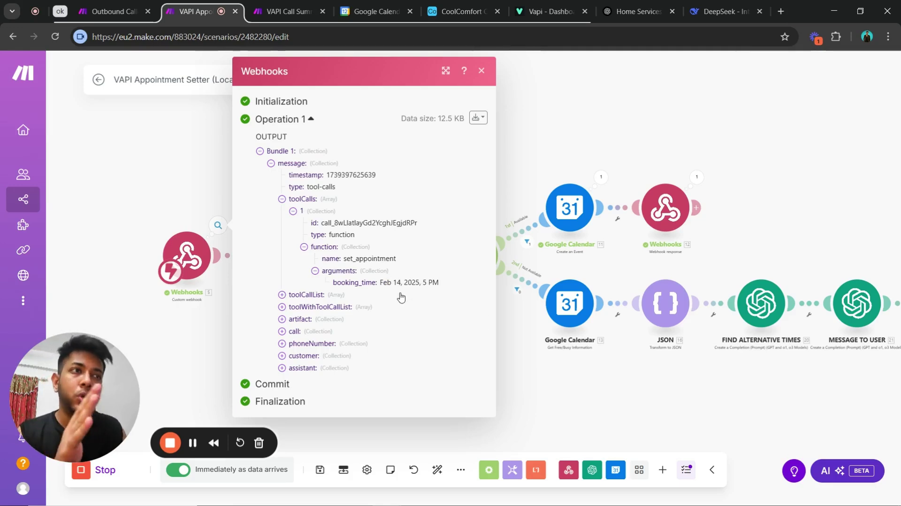
drag(389, 281, 441, 294)
click(417, 291)
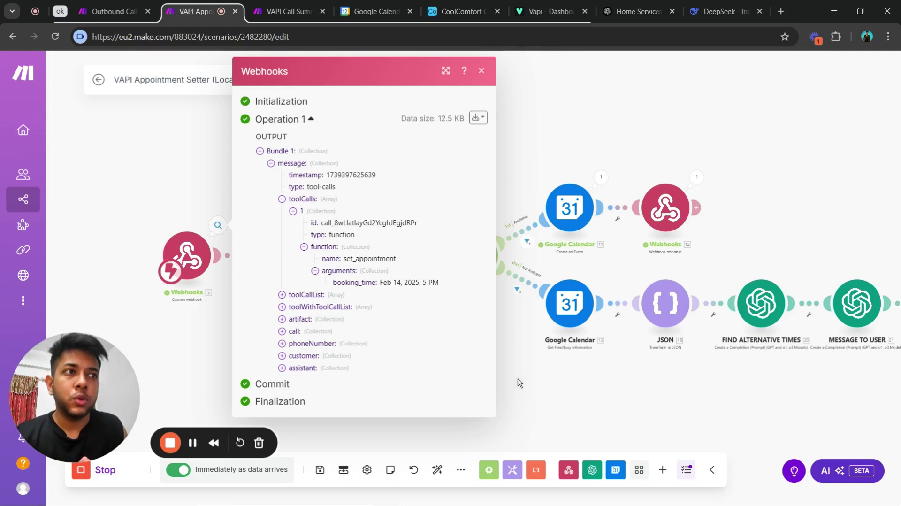
click(527, 398)
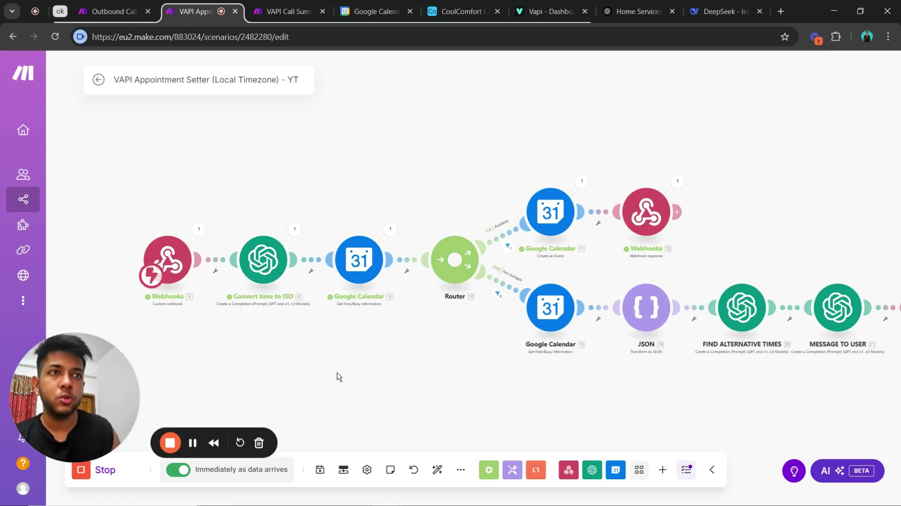
Review the Available route, check its webhook response status and body, and save the module unchanged.
drag(274, 361, 293, 353)
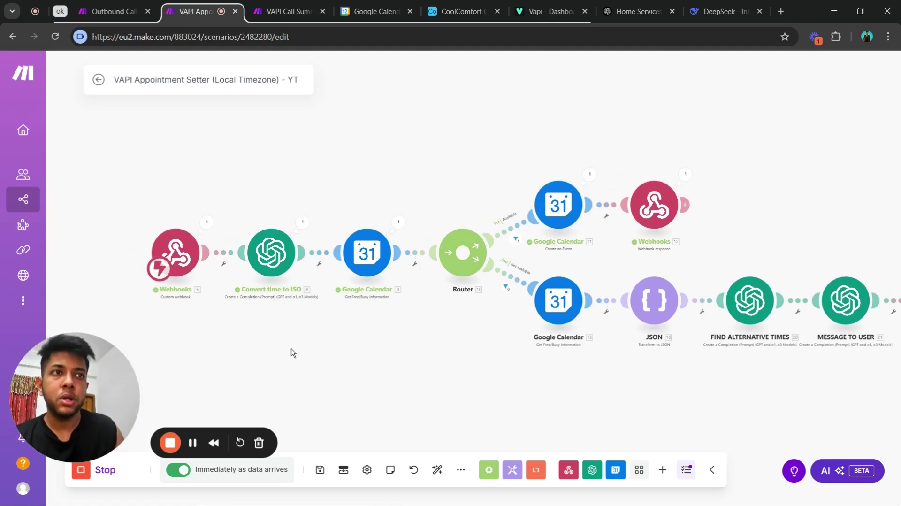
scroll(296, 347, right, 3)
scroll(295, 347, down, 1)
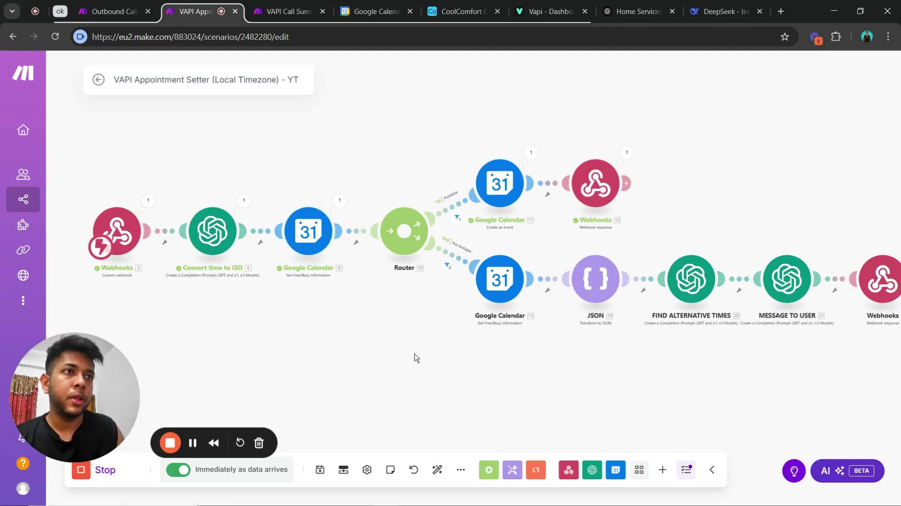
scroll(404, 339, down, 2)
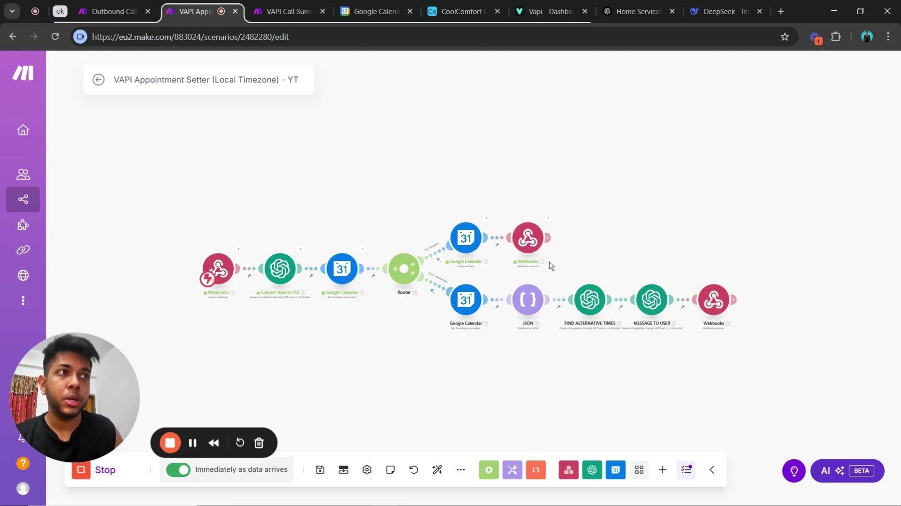
click(530, 241)
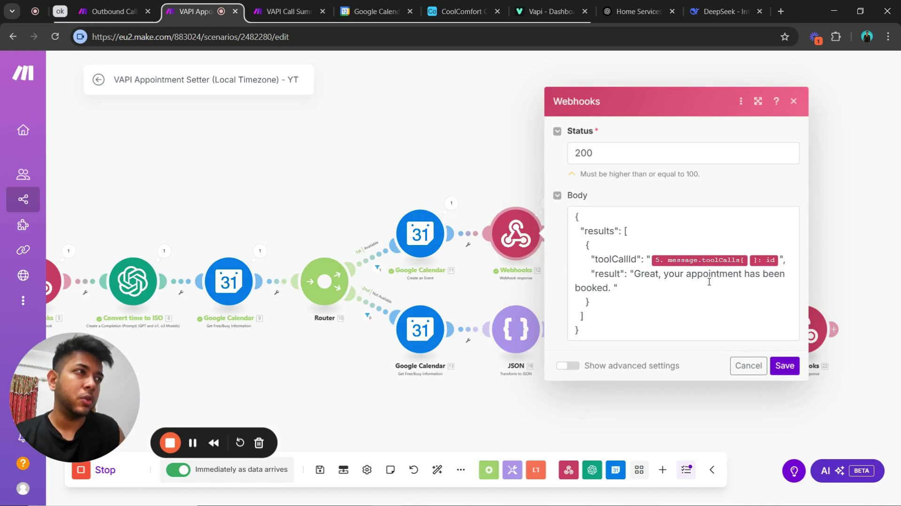
click(784, 366)
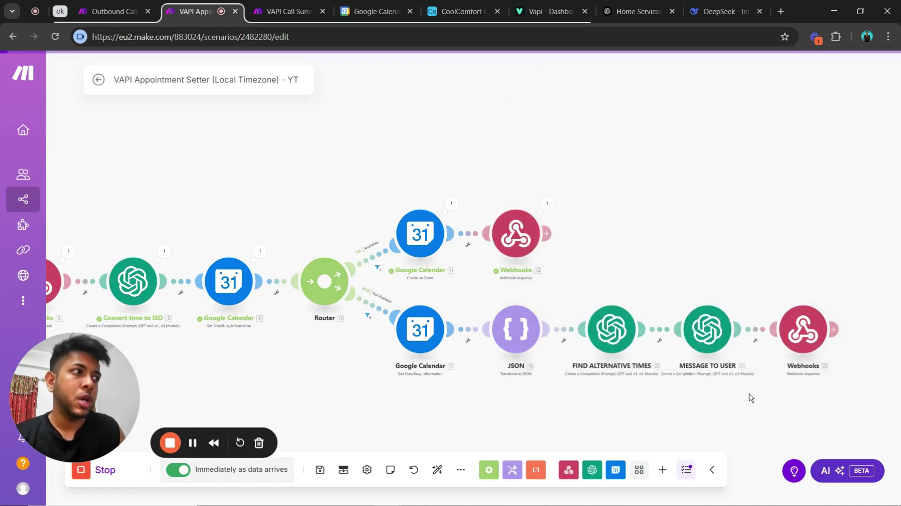
Check the Not Available route's webhook response body and the settings of the MESSAGE TO USER module.
drag(388, 390, 333, 321)
scroll(375, 337, right, 2)
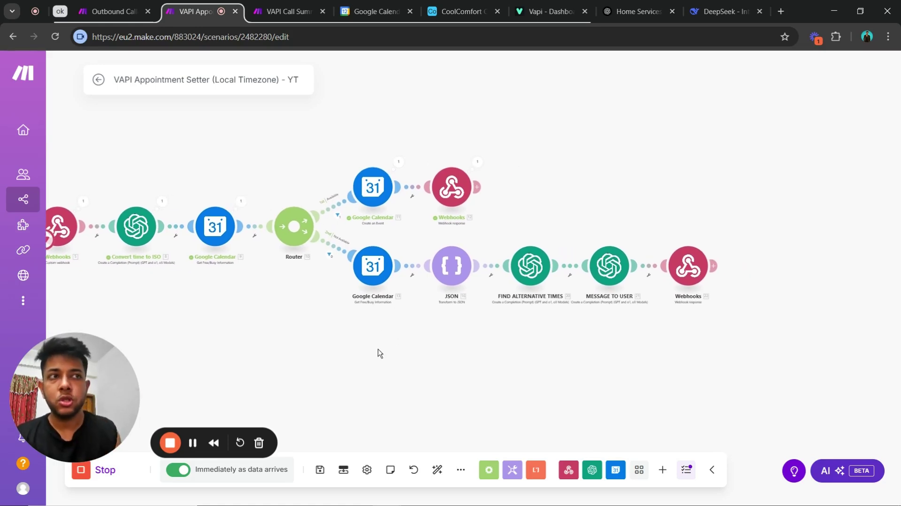
drag(380, 353, 285, 357)
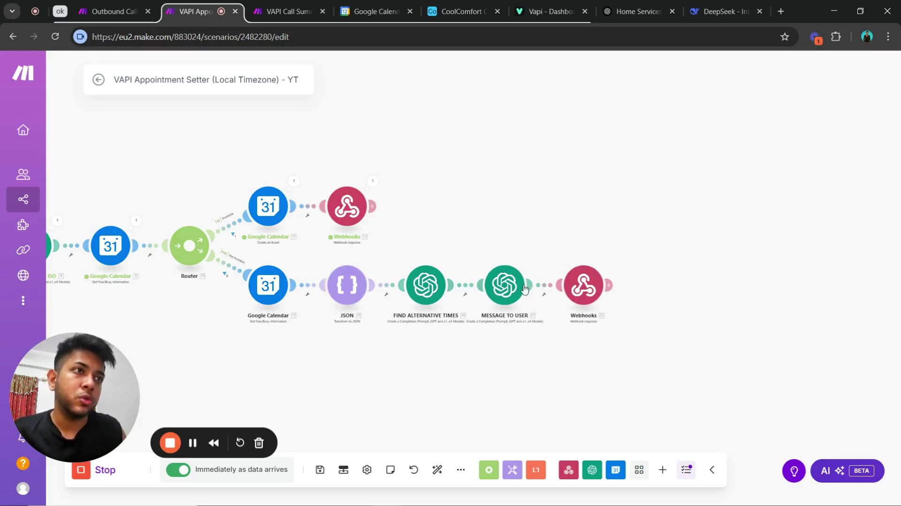
click(589, 289)
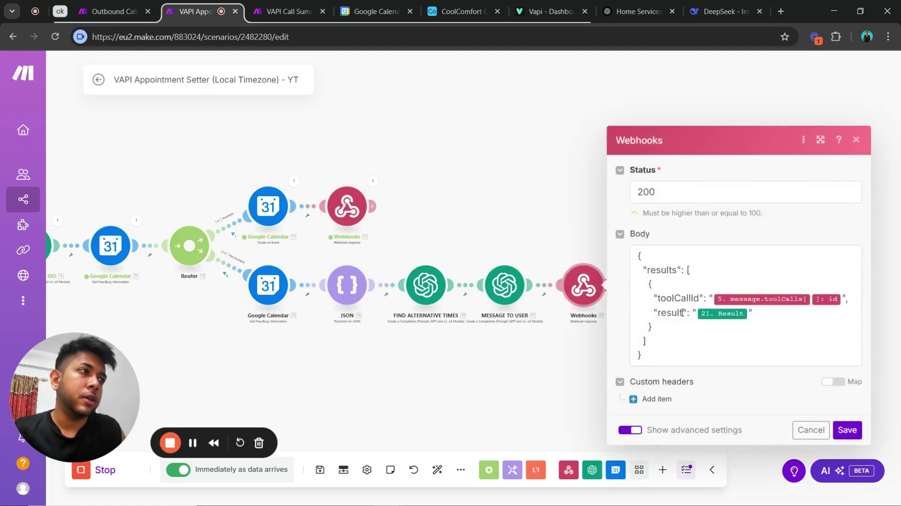
click(464, 372)
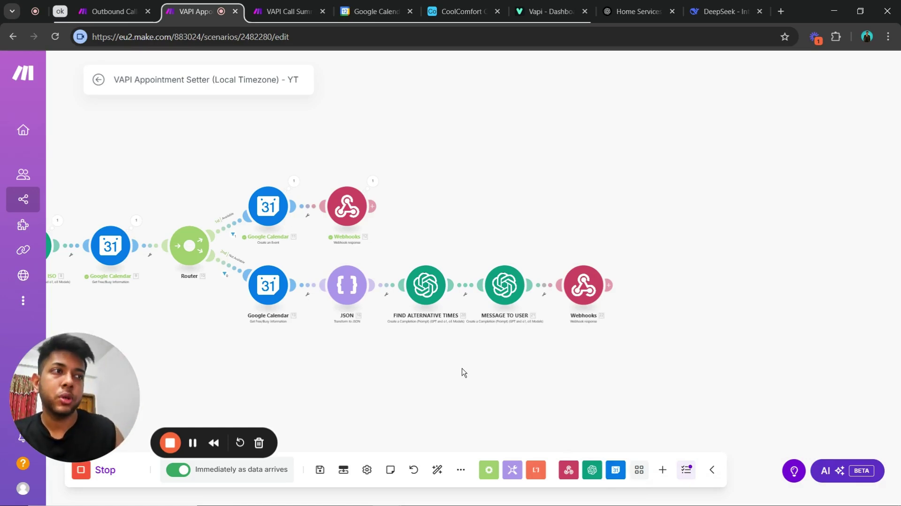
click(508, 277)
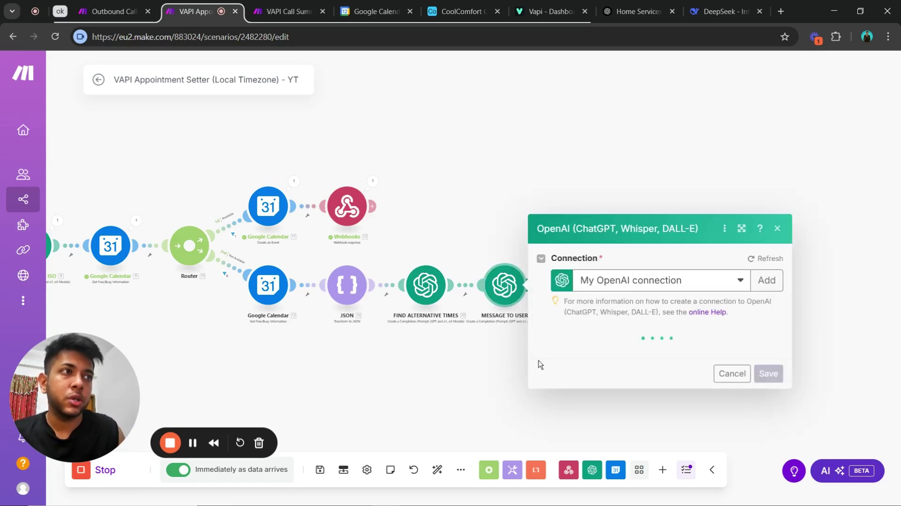
click(463, 366)
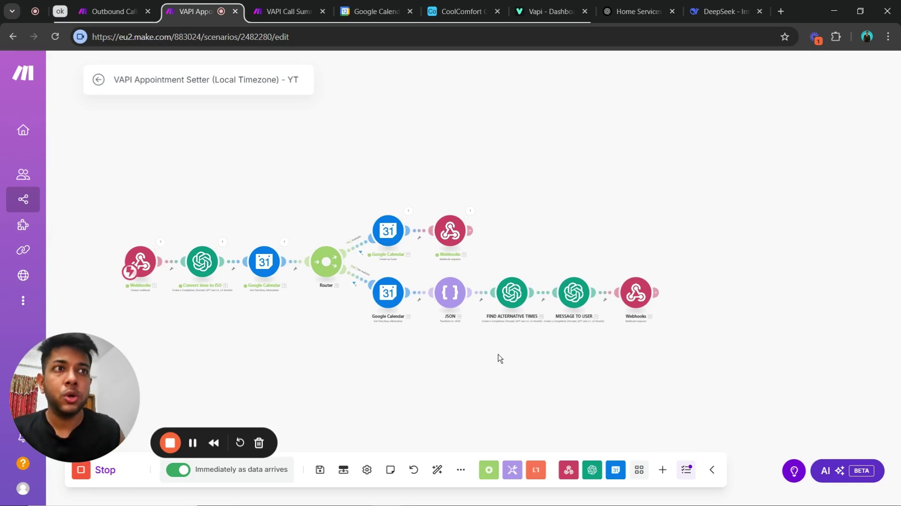
Examine the overall scenario flow and the sequence of modules along the Not Available route.
scroll(501, 359, up, 3)
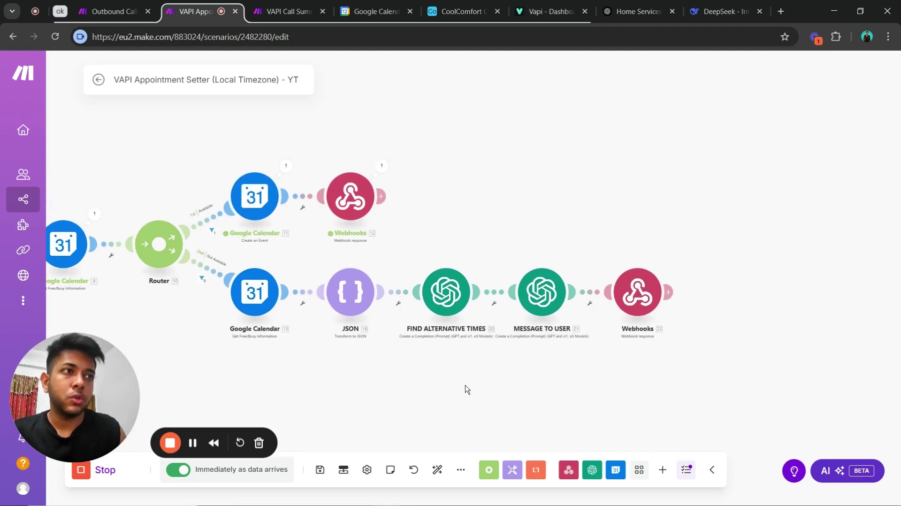
scroll(583, 371, down, 3)
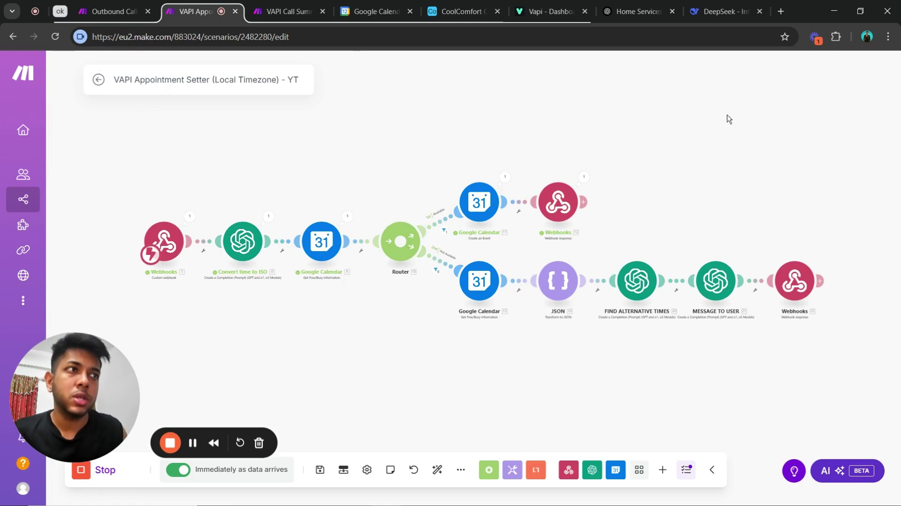
scroll(549, 402, down, 2)
drag(606, 386, 507, 370)
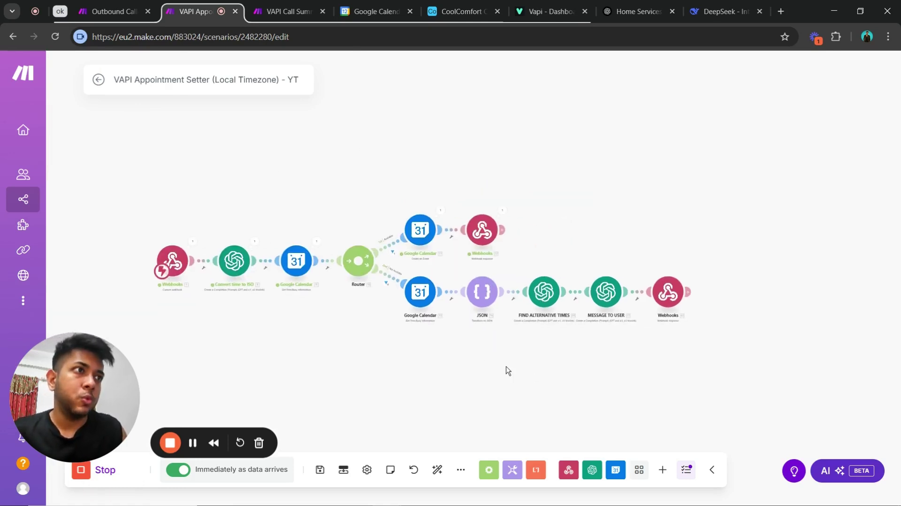
scroll(507, 370, up, 2)
scroll(469, 364, right, 3)
scroll(488, 359, right, 1)
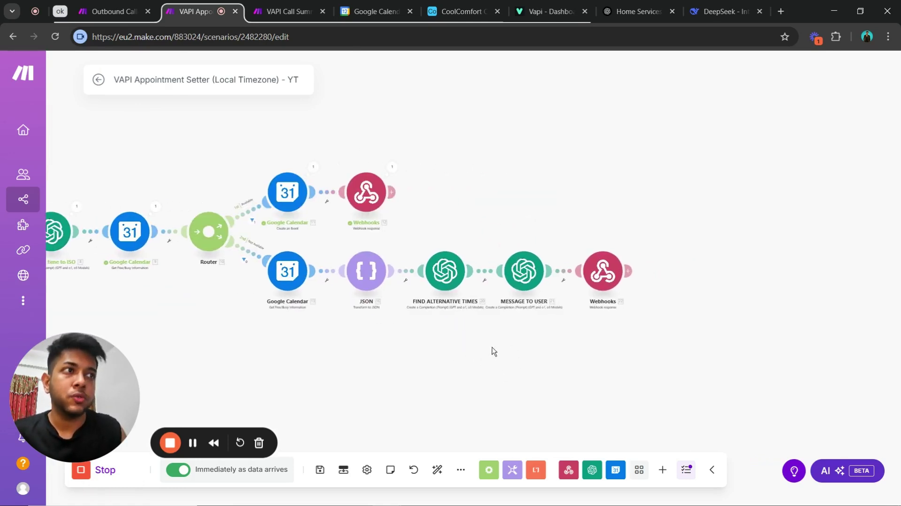
scroll(483, 336, up, 1)
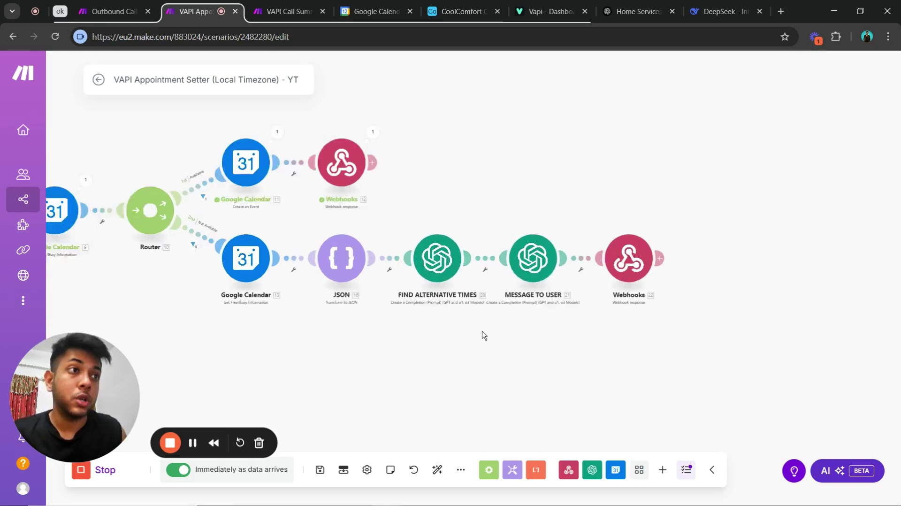
Recheck the Not Available route's webhook response status and body, and look over the modules along that route.
scroll(483, 336, down, 1)
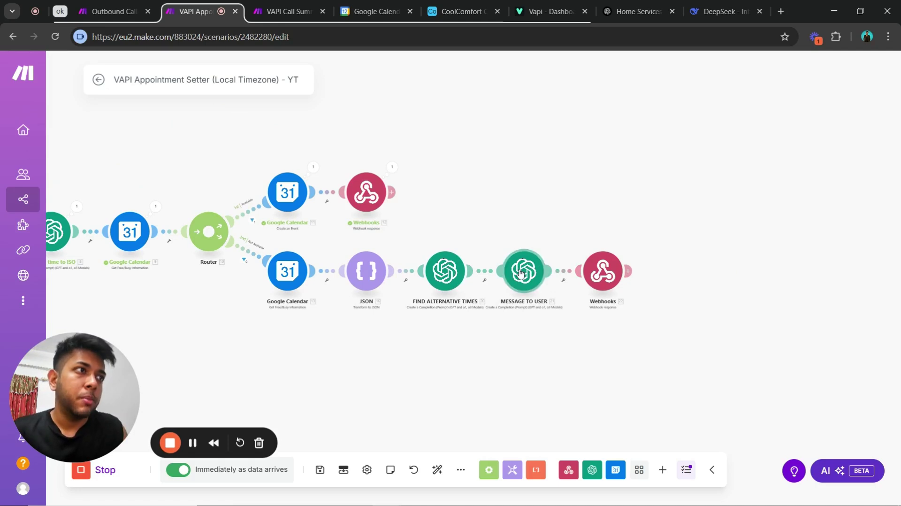
click(592, 277)
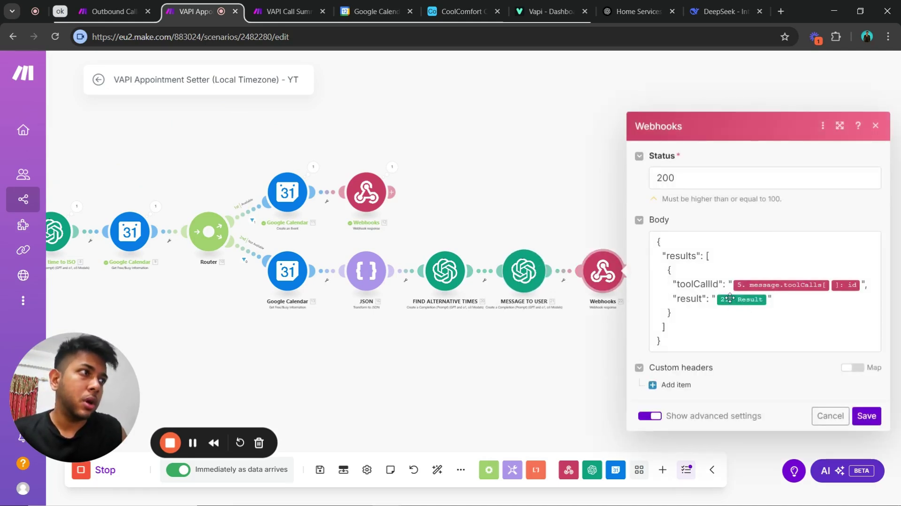
click(523, 337)
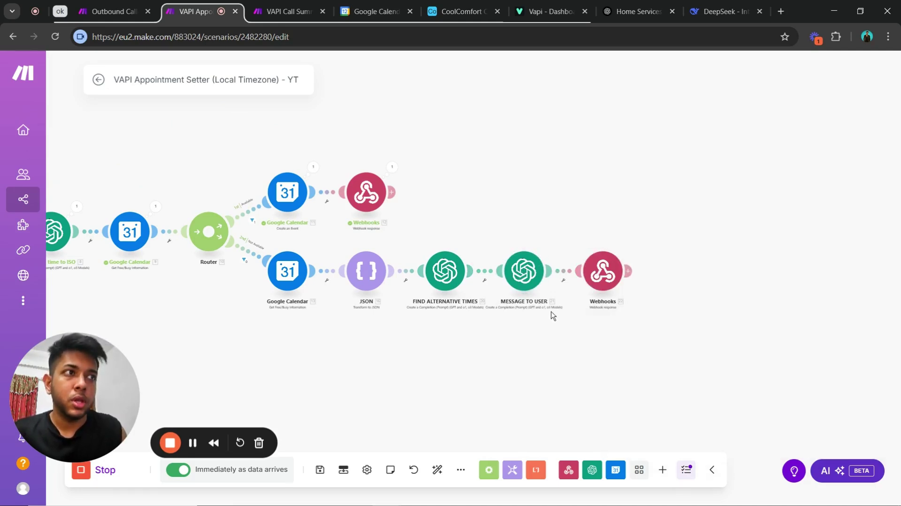
click(583, 285)
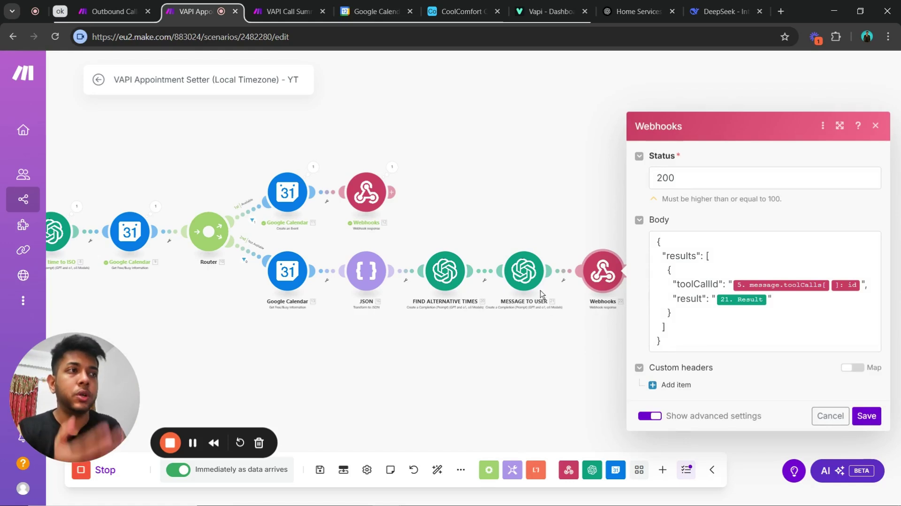
click(528, 332)
scroll(288, 312, down, 2)
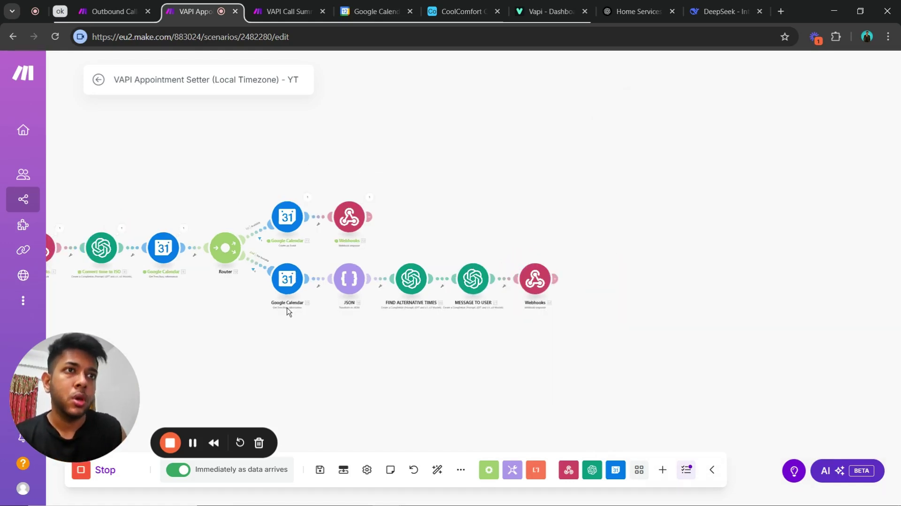
drag(285, 330, 416, 320)
Switch to the CoolComfort - HVAC assistant in Vapi and review its advanced privacy and start speaking plan settings.
key(ctrl+8)
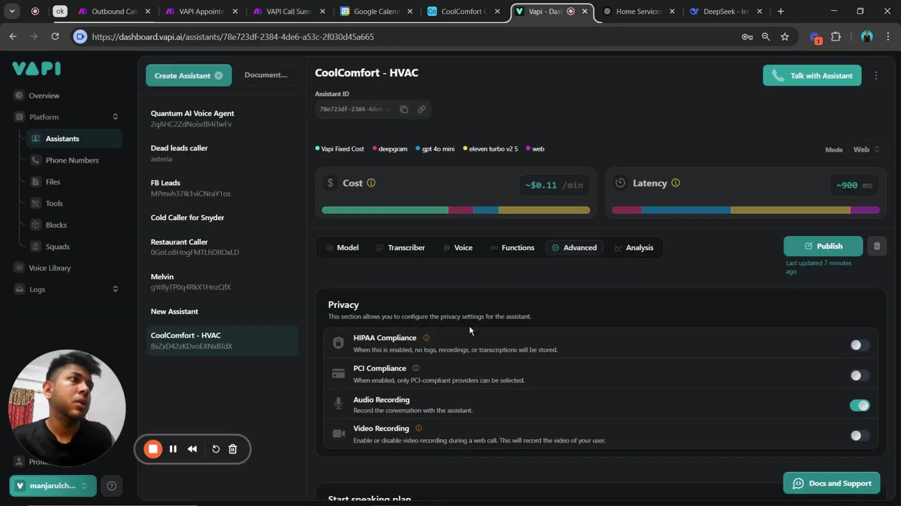
scroll(636, 278, down, 5)
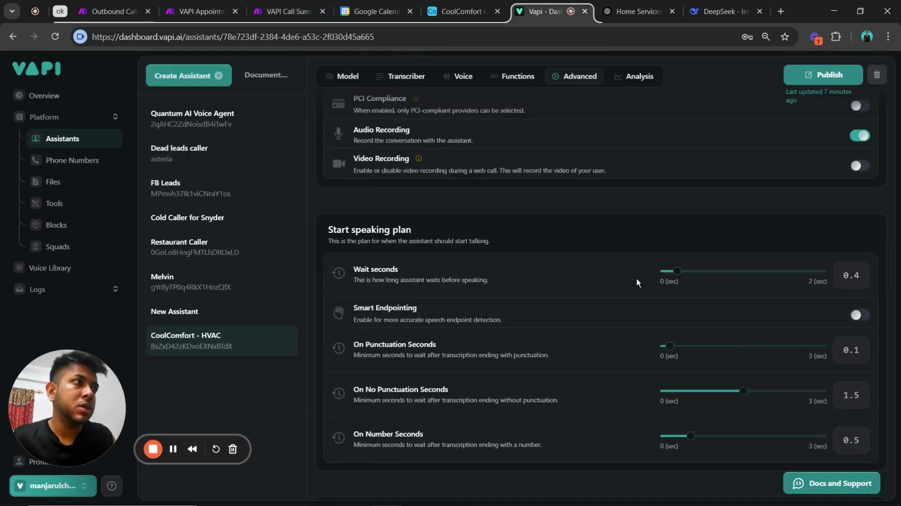
scroll(636, 277, up, 5)
scroll(626, 301, down, 7)
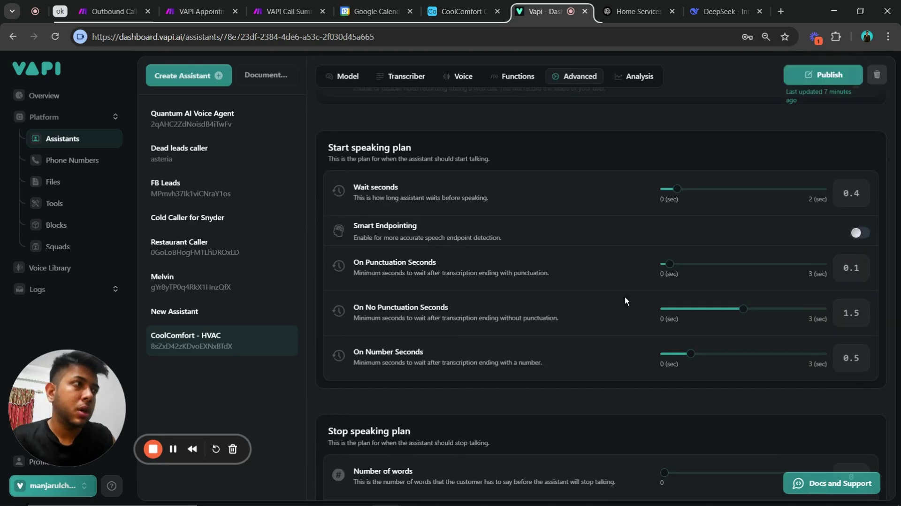
scroll(535, 239, up, 8)
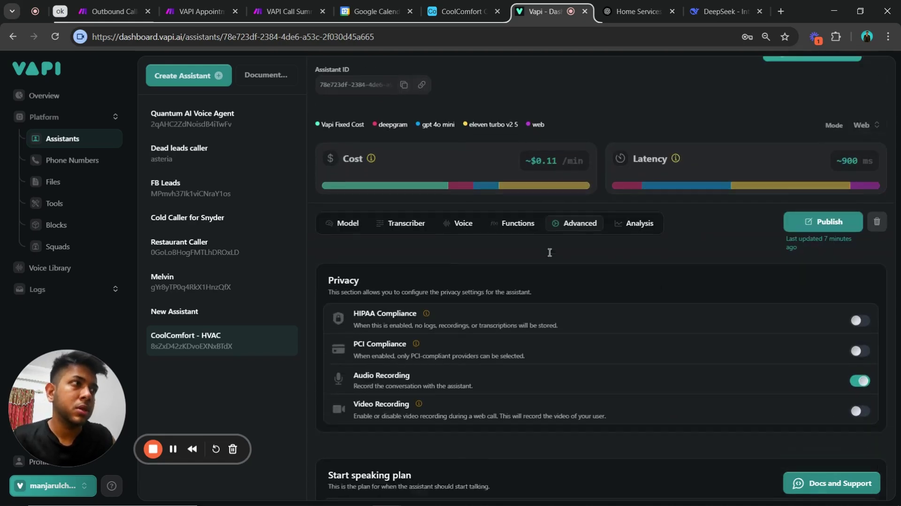
scroll(548, 252, down, 4)
scroll(551, 256, up, 4)
scroll(556, 258, down, 4)
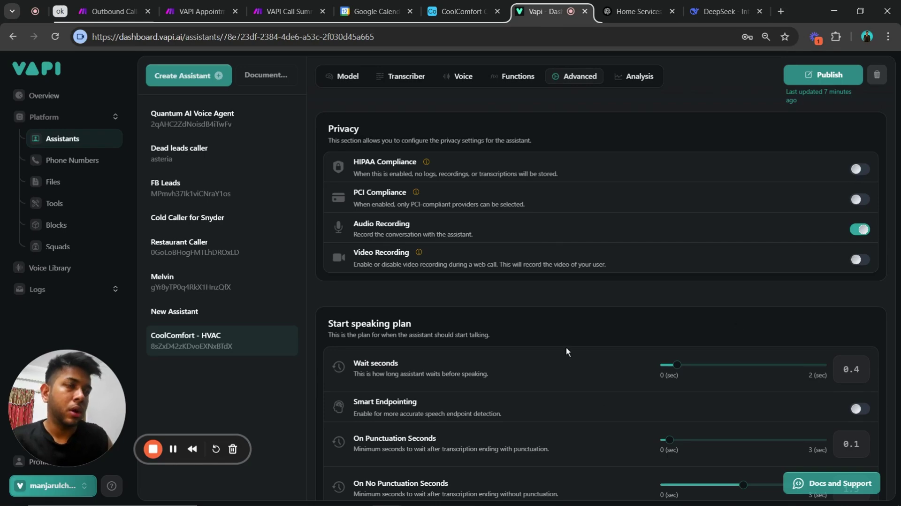
scroll(516, 274, down, 4)
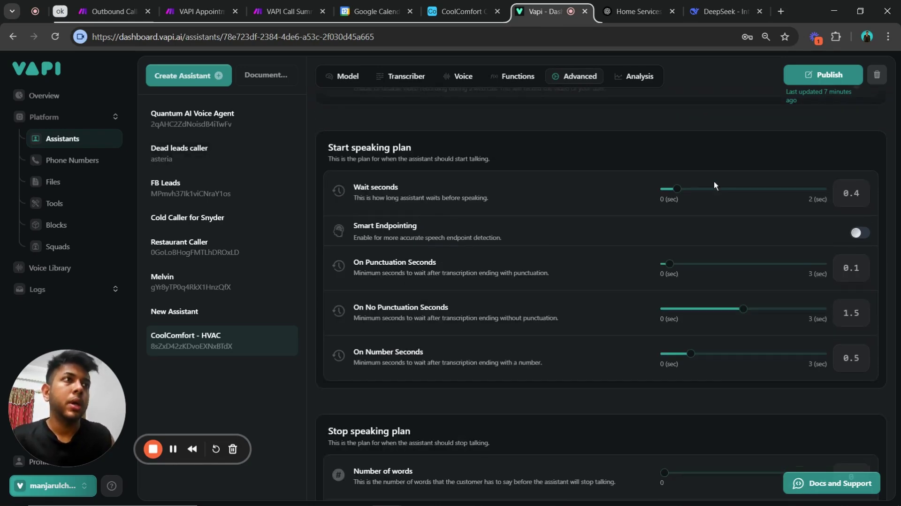
scroll(761, 268, up, 8)
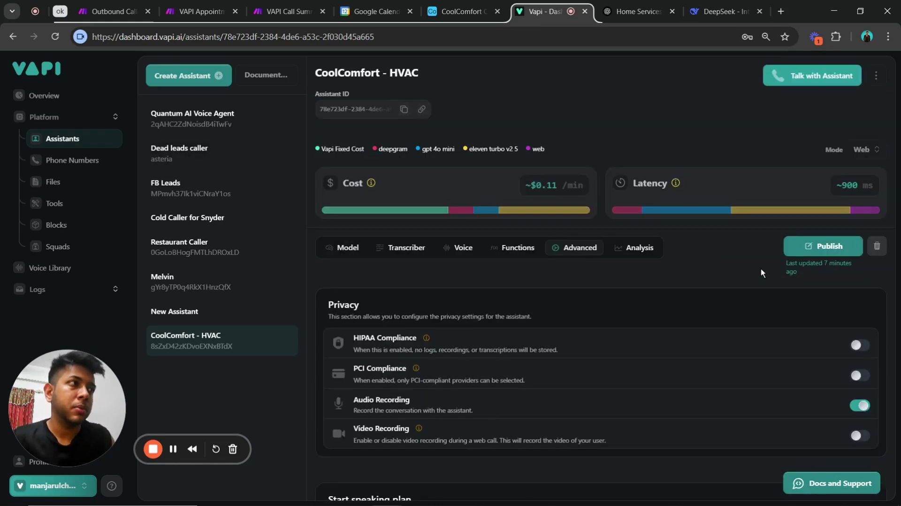
Examine the assistant's Messaging settings, including the Server URL, client messages and server messages.
scroll(762, 277, down, 15)
scroll(764, 286, down, 4)
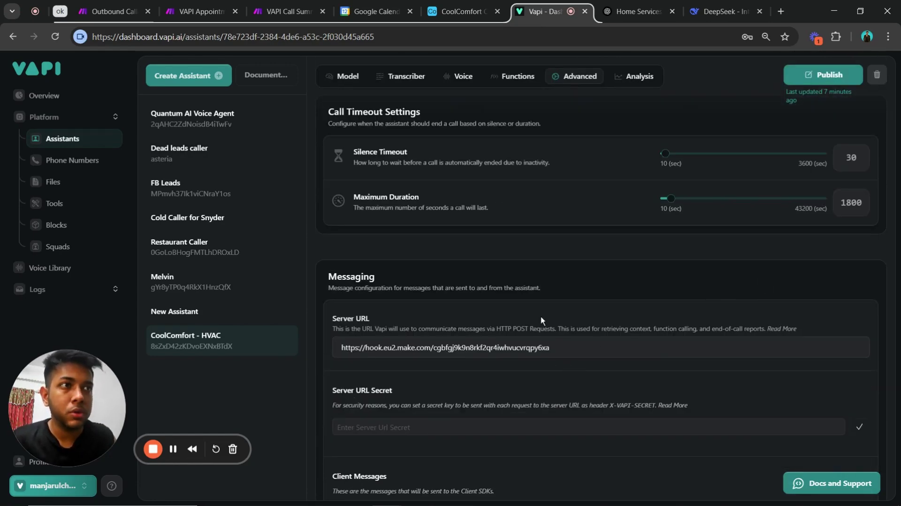
scroll(542, 320, down, 4)
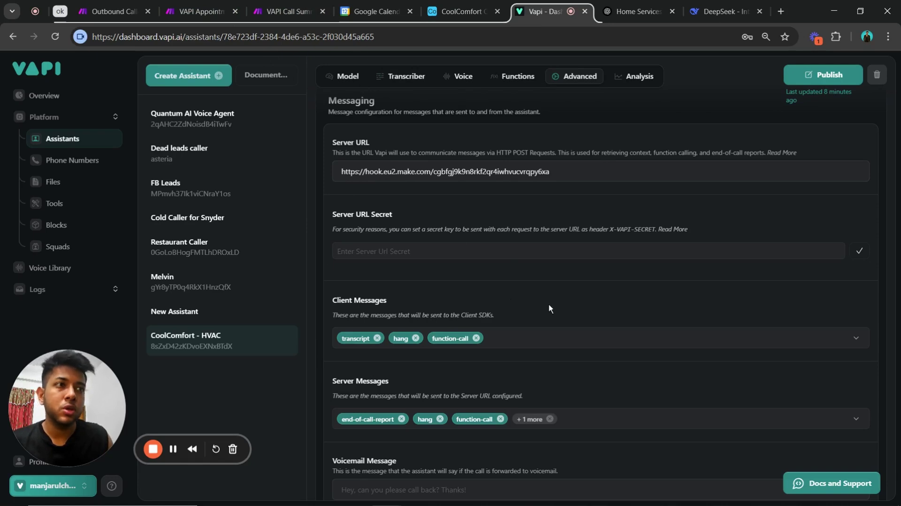
Open the VAPI Call Summary - DEMO scenario in Make for editing and compare its Test Webhook address with the Server URL in Vapi.
click(279, 3)
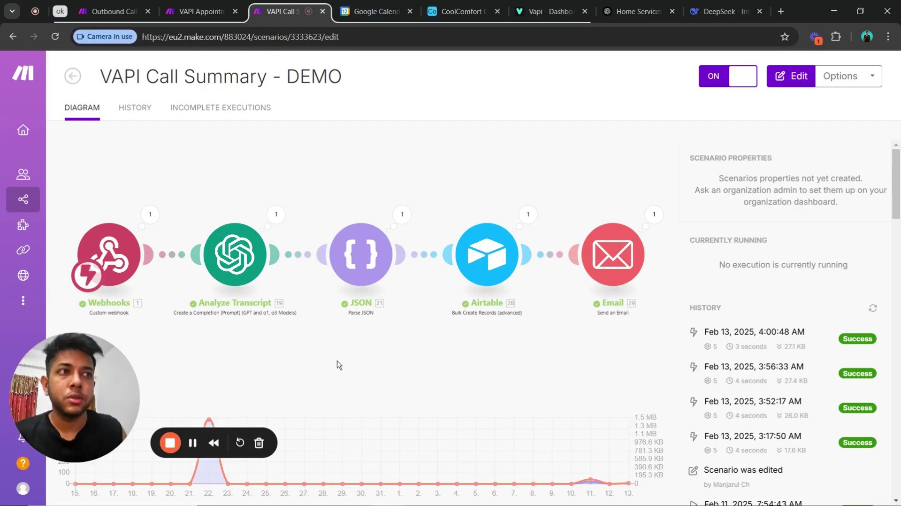
click(310, 343)
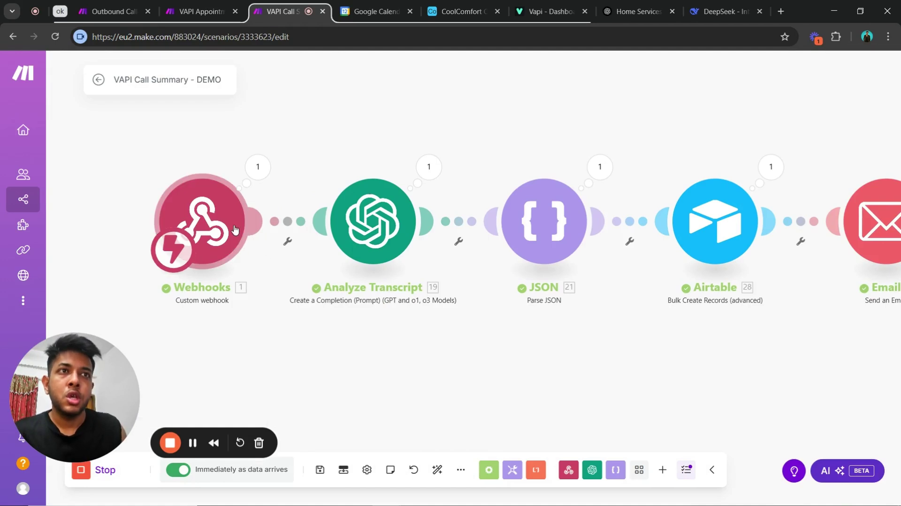
click(237, 223)
drag(334, 229, 509, 215)
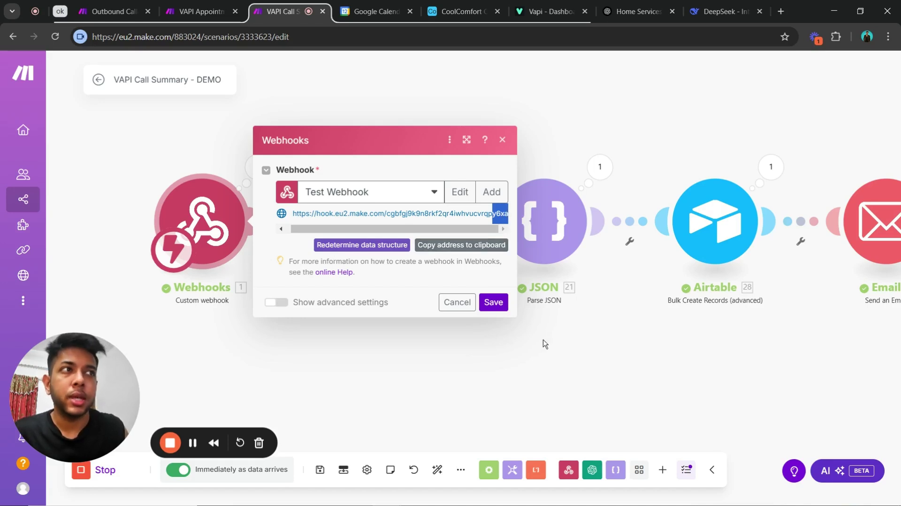
click(540, 355)
click(549, 11)
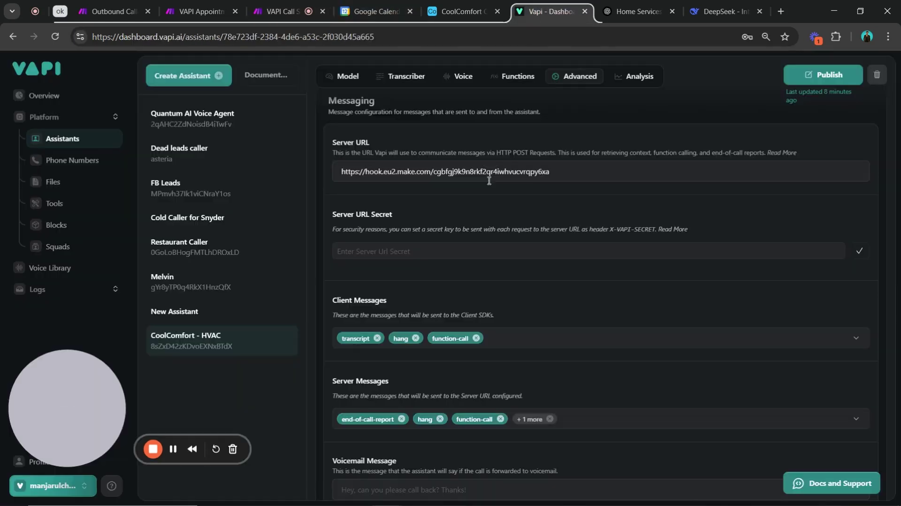
double_click(542, 172)
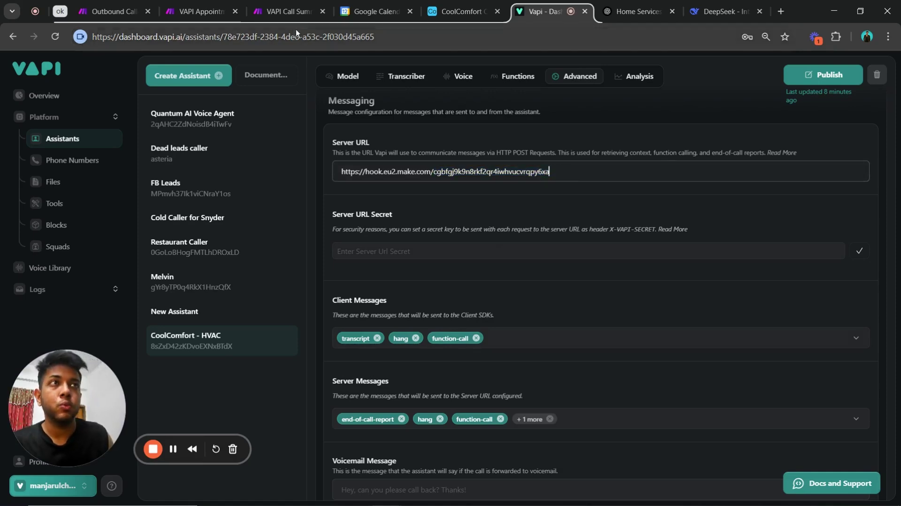
Return to the VAPI Call Summary scenario and examine its module sequence from the webhook through to the email.
click(288, 11)
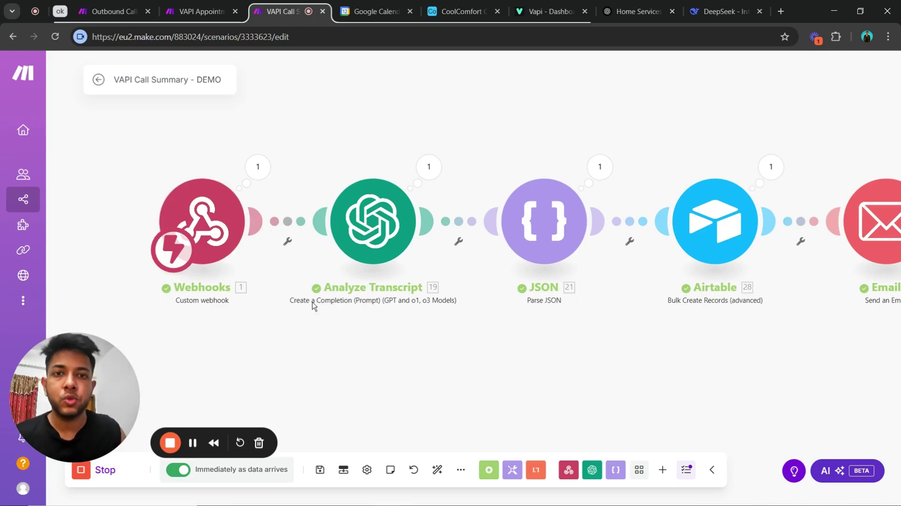
scroll(311, 305, right, 2)
scroll(272, 290, right, 1)
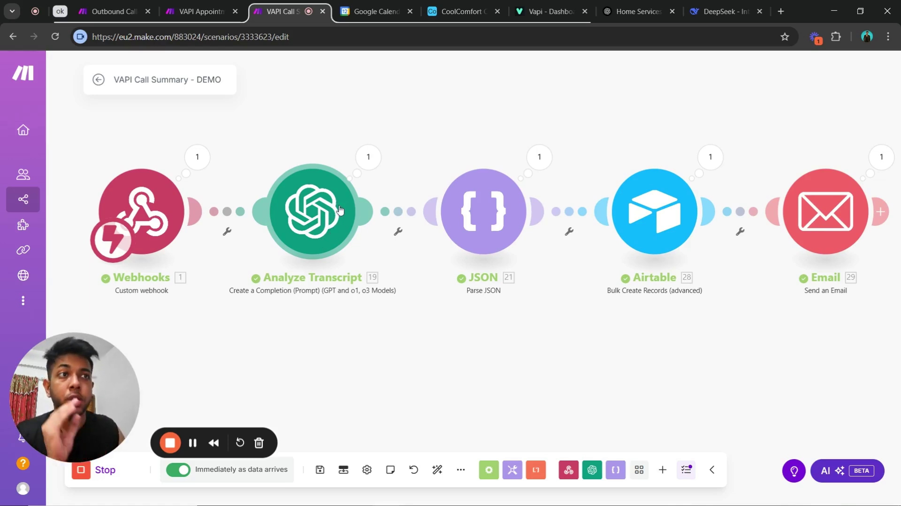
drag(472, 346, 421, 334)
drag(527, 372, 477, 380)
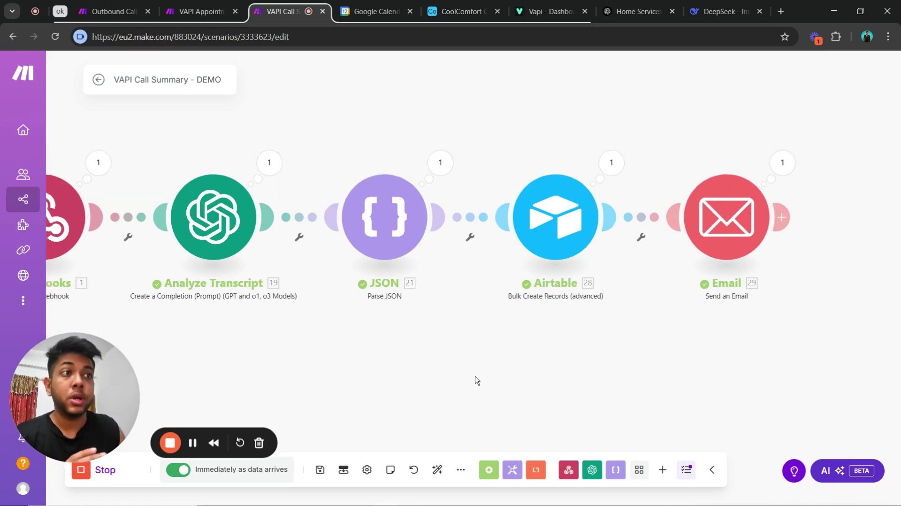
scroll(477, 380, up, 2)
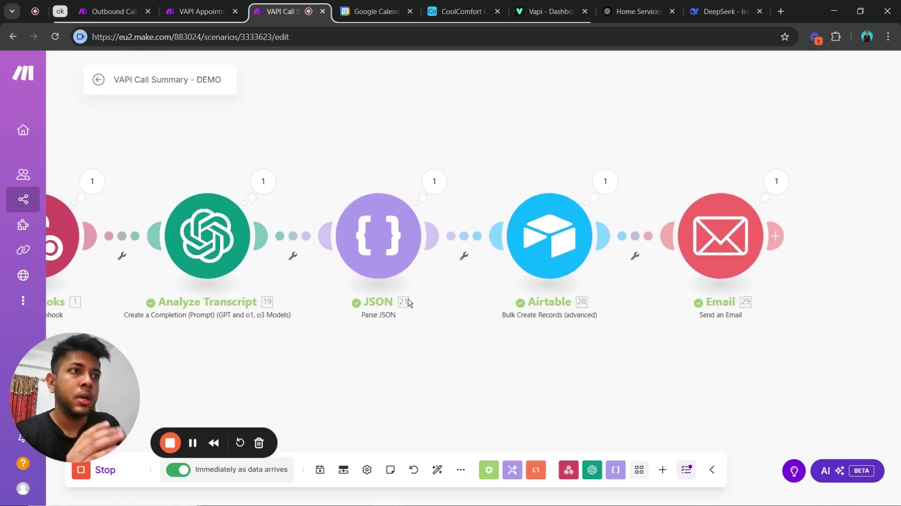
scroll(492, 358, right, 3)
Open the Airtable module and review its connection, base, table and the field mappings of Record 1.
click(451, 241)
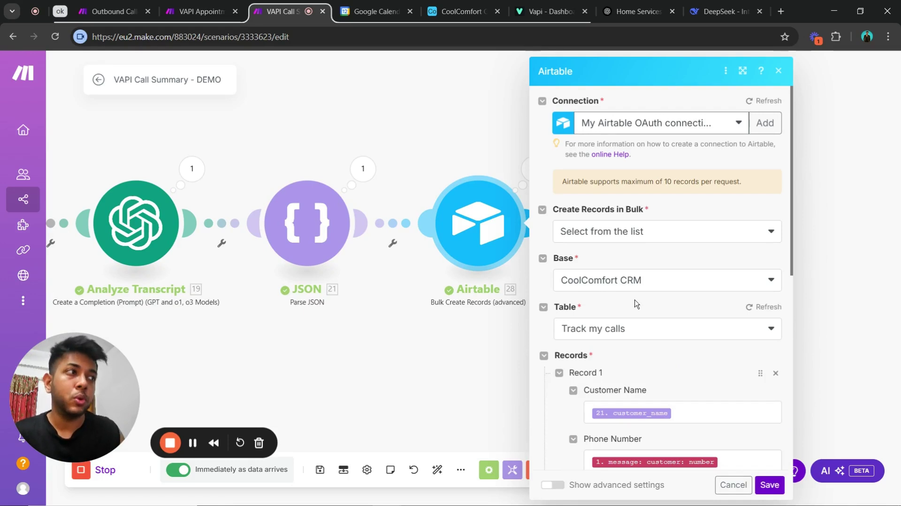
drag(792, 257, 787, 359)
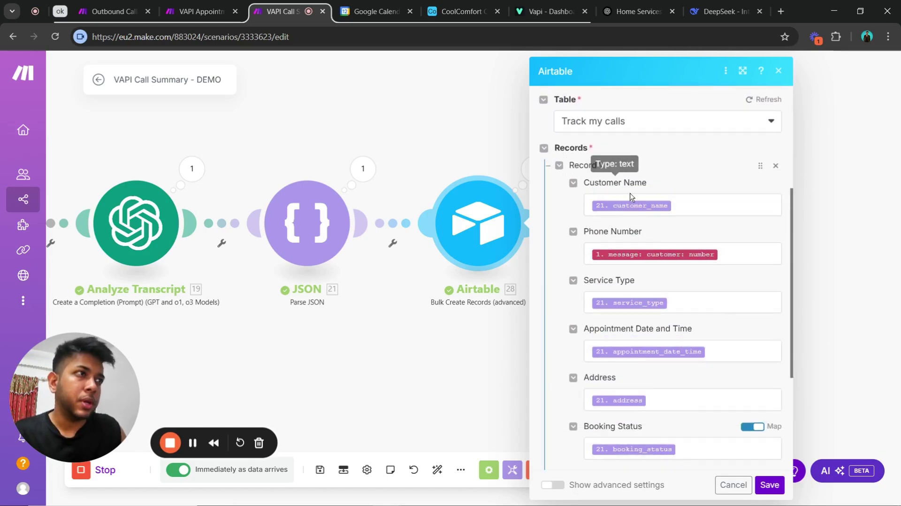
scroll(398, 357, down, 2)
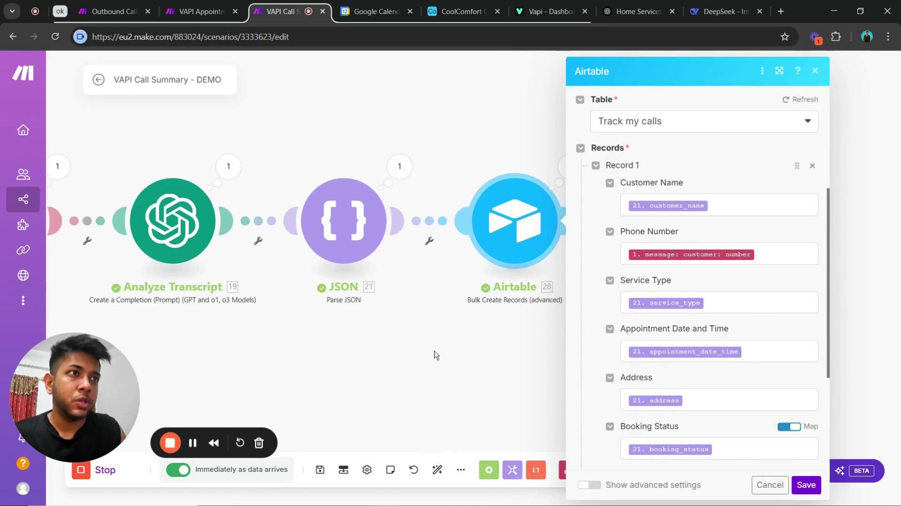
scroll(436, 355, down, 1)
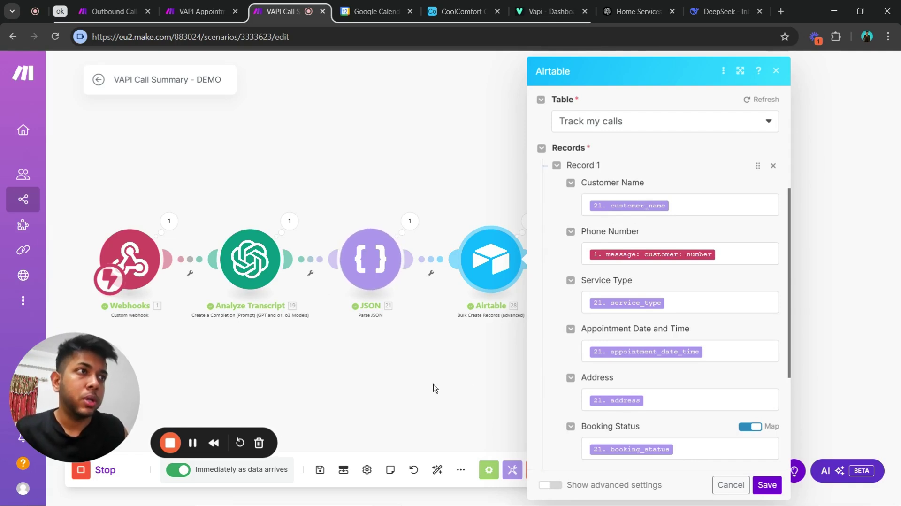
drag(433, 387, 394, 387)
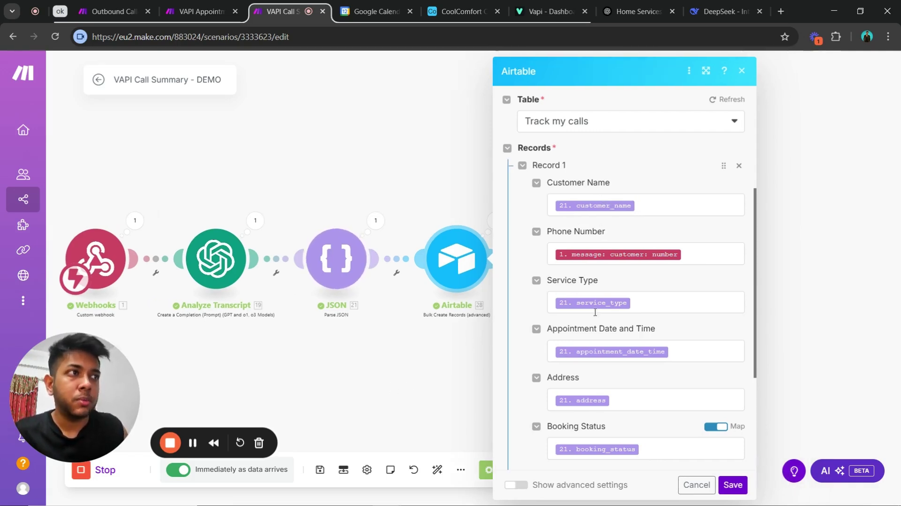
scroll(595, 342, up, 5)
scroll(595, 342, down, 8)
scroll(597, 328, up, 8)
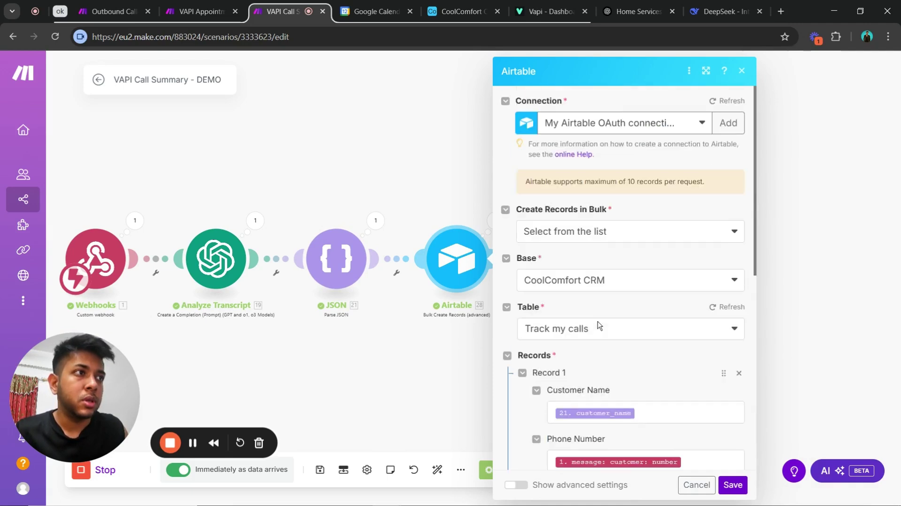
scroll(598, 324, down, 4)
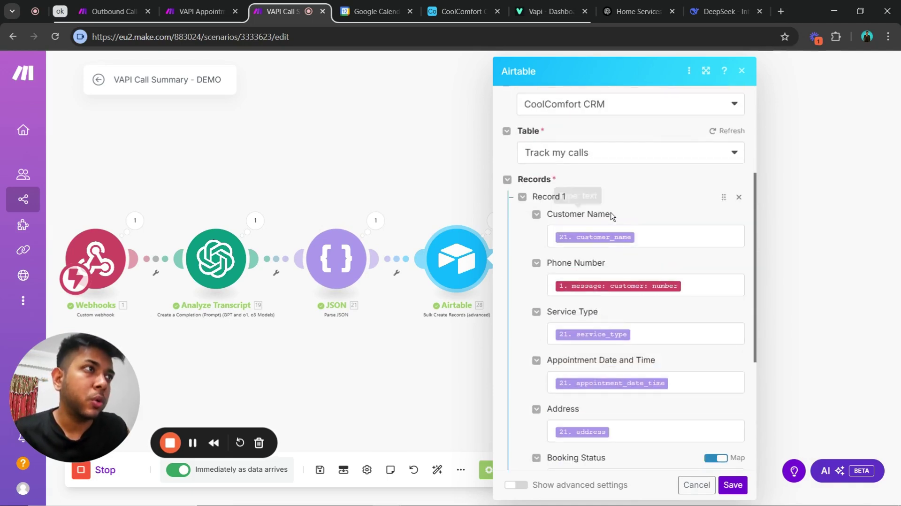
drag(610, 215, 547, 214)
drag(606, 263, 524, 274)
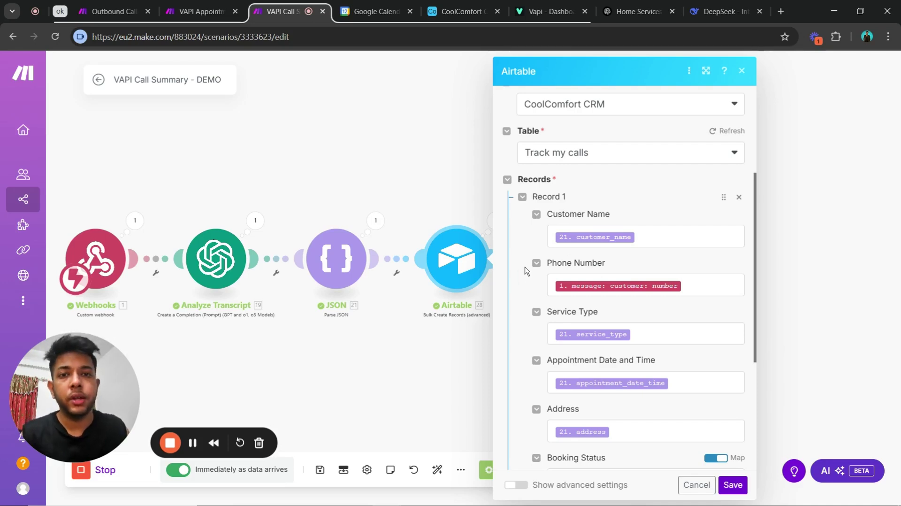
Check the Track my calls table in the CoolComfort CRM base in Airtable against the Make module's base, table and field mappings.
click(460, 6)
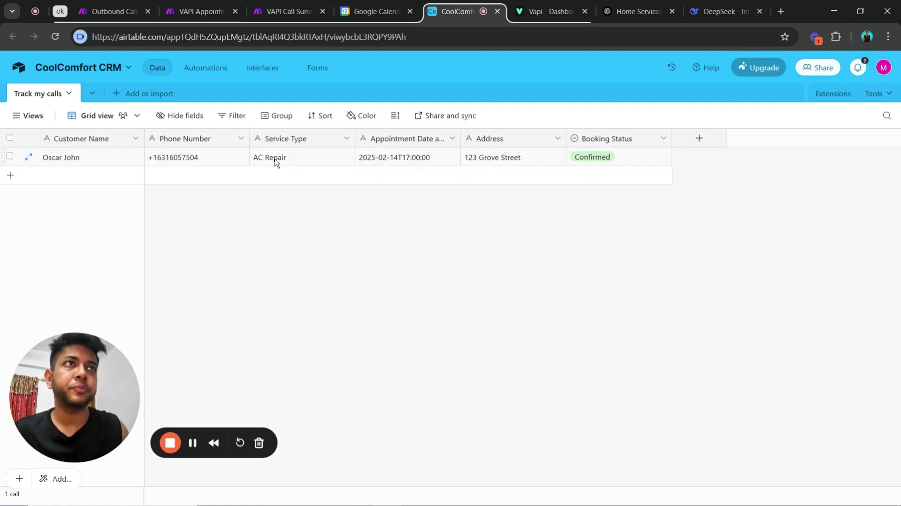
click(289, 12)
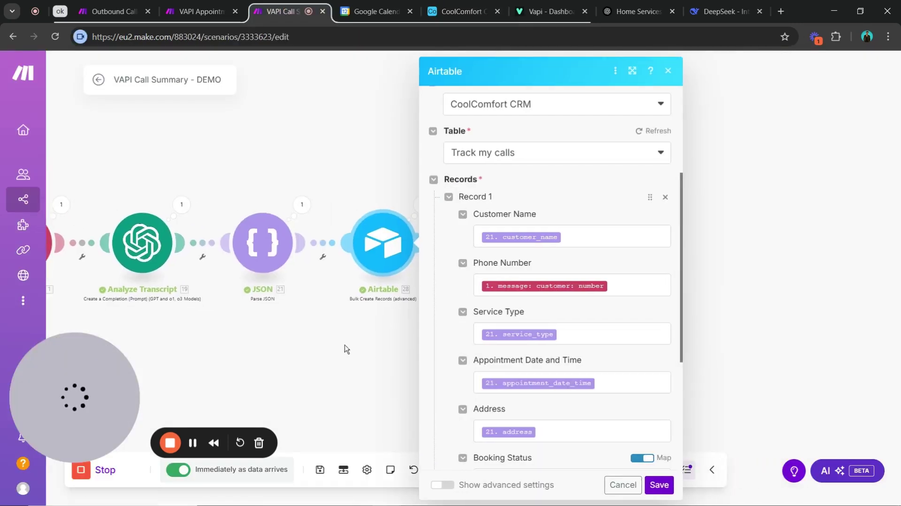
scroll(526, 327, up, 4)
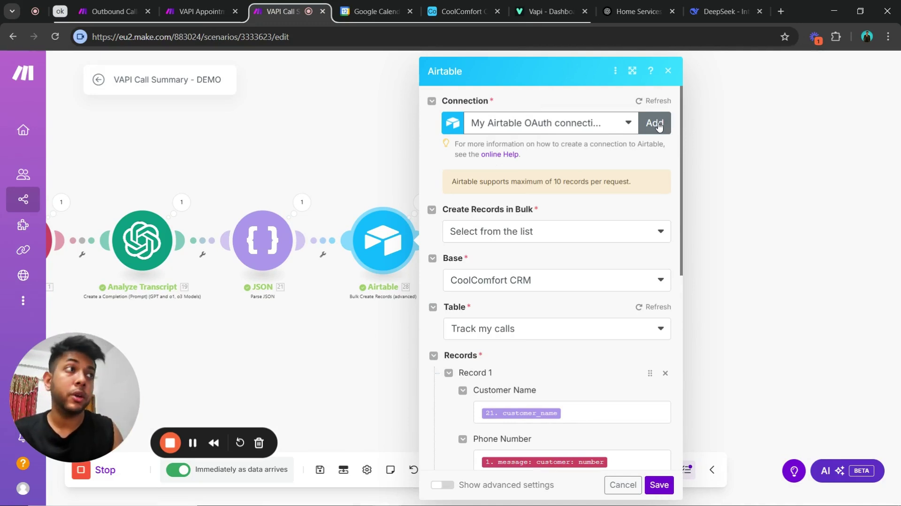
scroll(561, 308, down, 4)
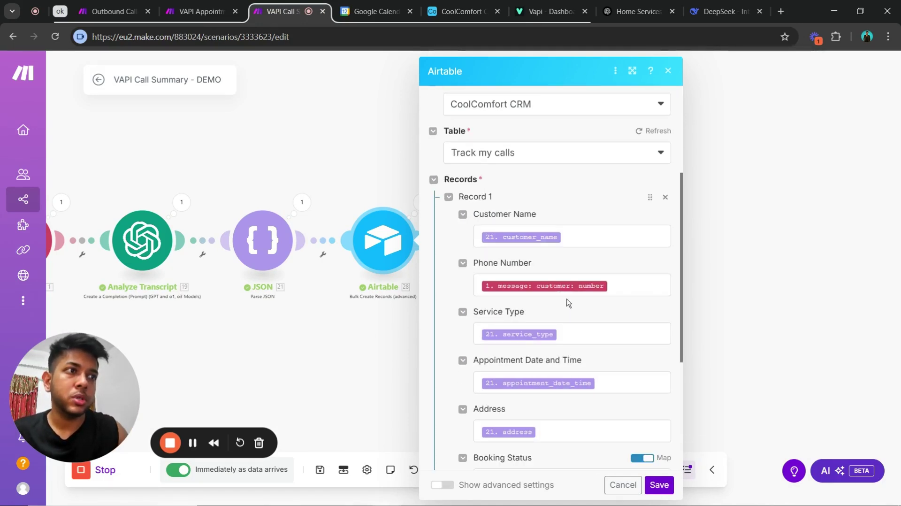
Review the Record 1 field mappings in the Airtable module, from Customer Name to Booking Status, and save the module.
drag(533, 226, 483, 233)
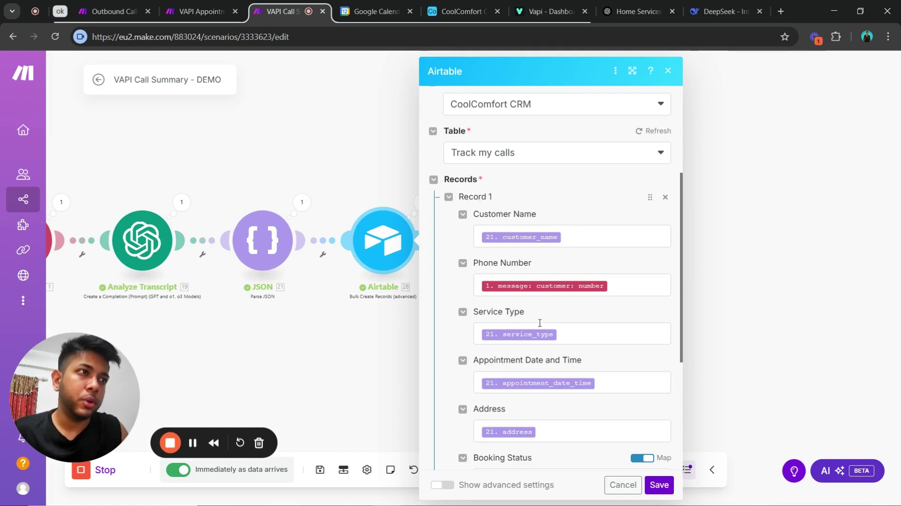
scroll(540, 324, down, 4)
scroll(539, 324, up, 7)
scroll(542, 296, down, 5)
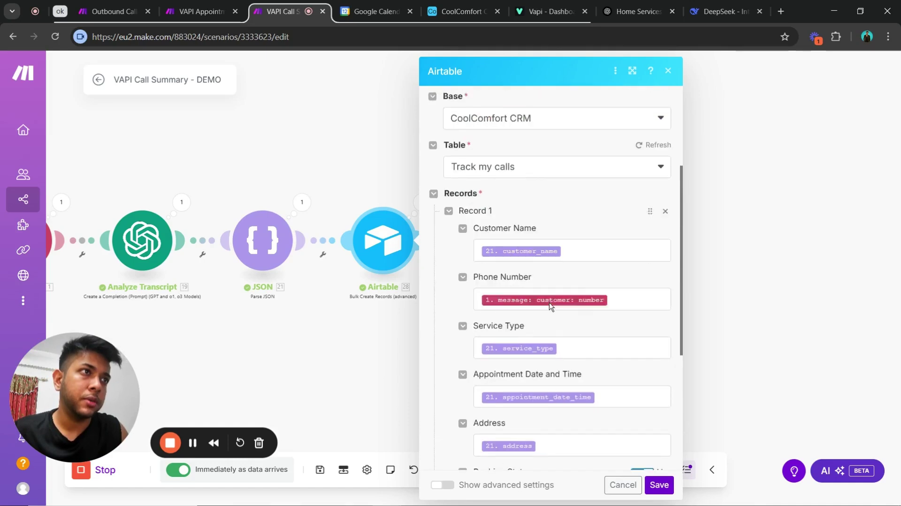
click(667, 489)
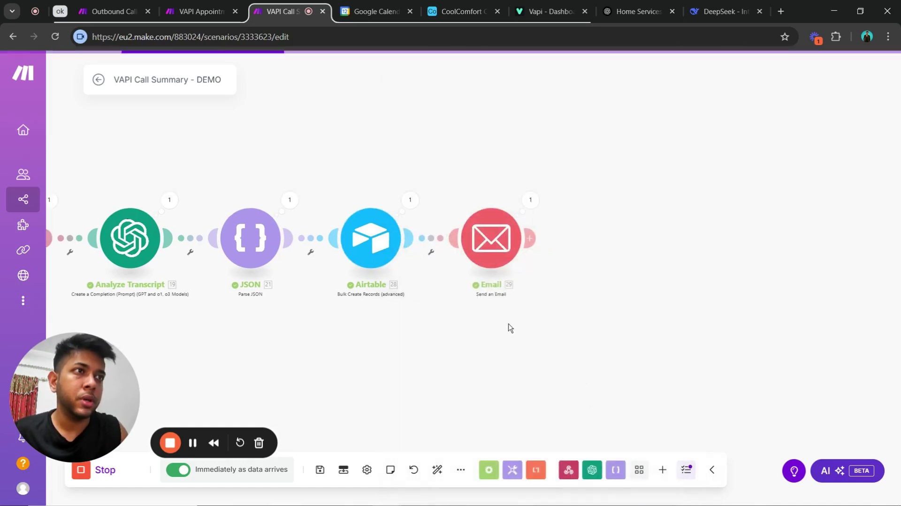
Open the Email module and review its connection, recipient, subject, content type and the variables mapped in the content.
click(462, 254)
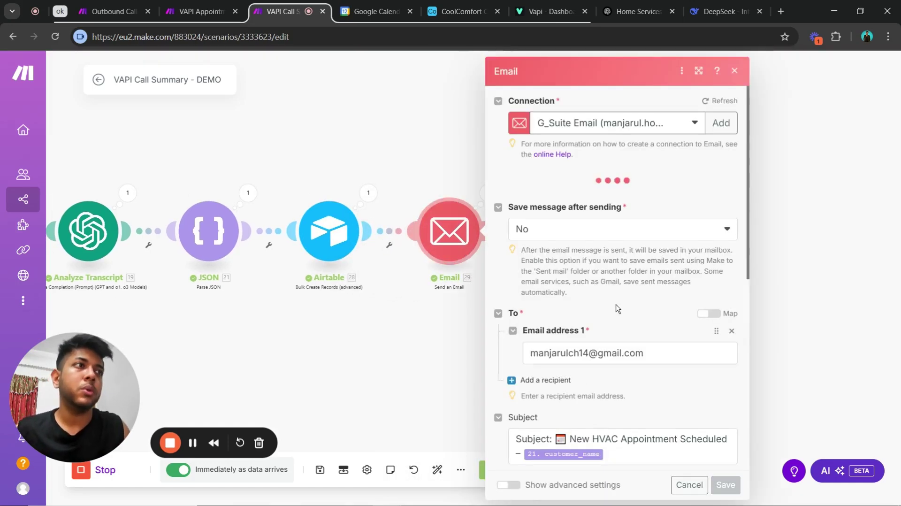
scroll(615, 307, down, 4)
scroll(617, 305, up, 4)
scroll(645, 295, down, 4)
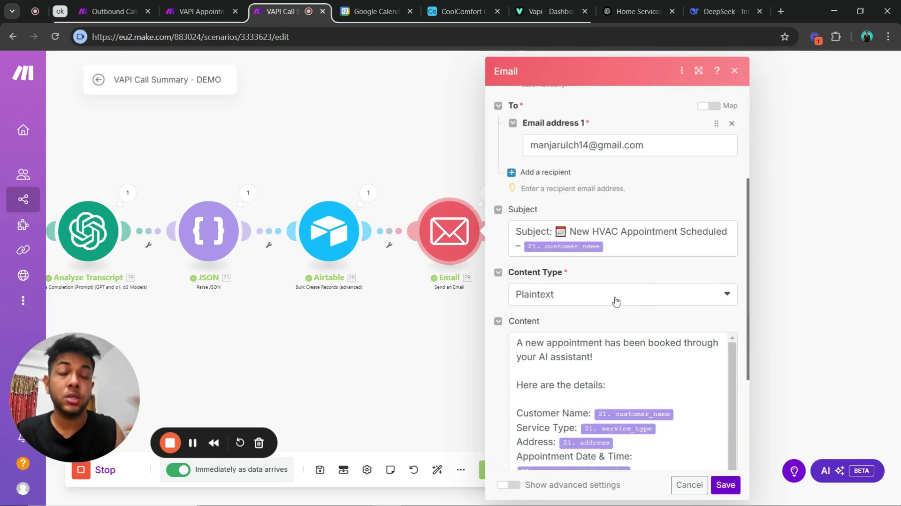
scroll(641, 309, down, 4)
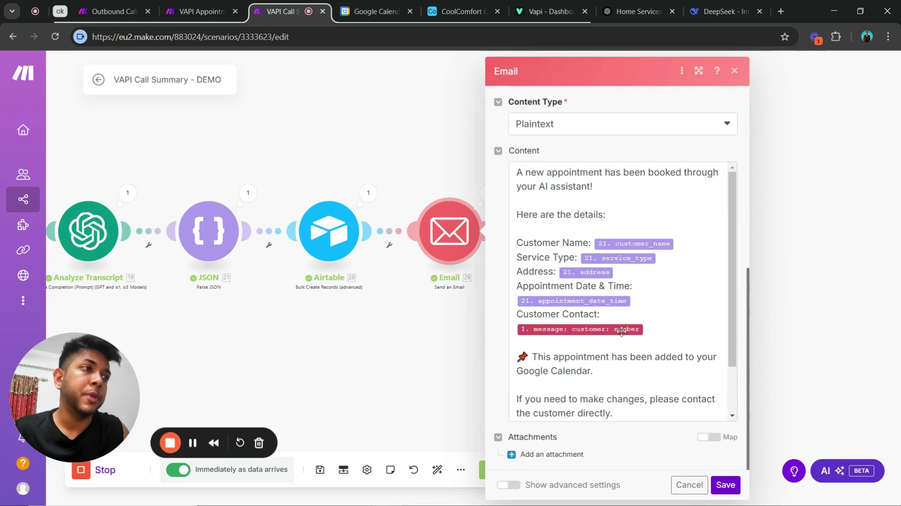
scroll(650, 394, up, 4)
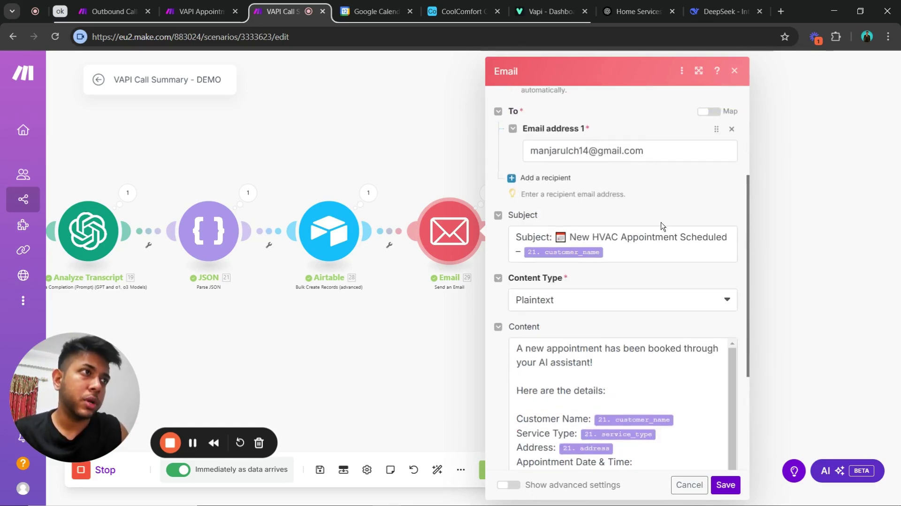
scroll(523, 172, down, 4)
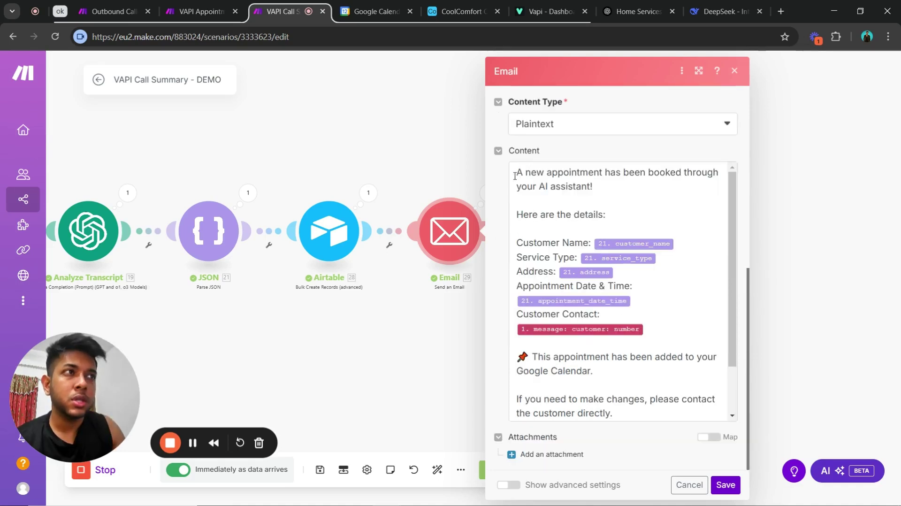
Read the Email module's message content through to its closing lines, leaving the text as it is.
drag(514, 171, 610, 417)
click(565, 207)
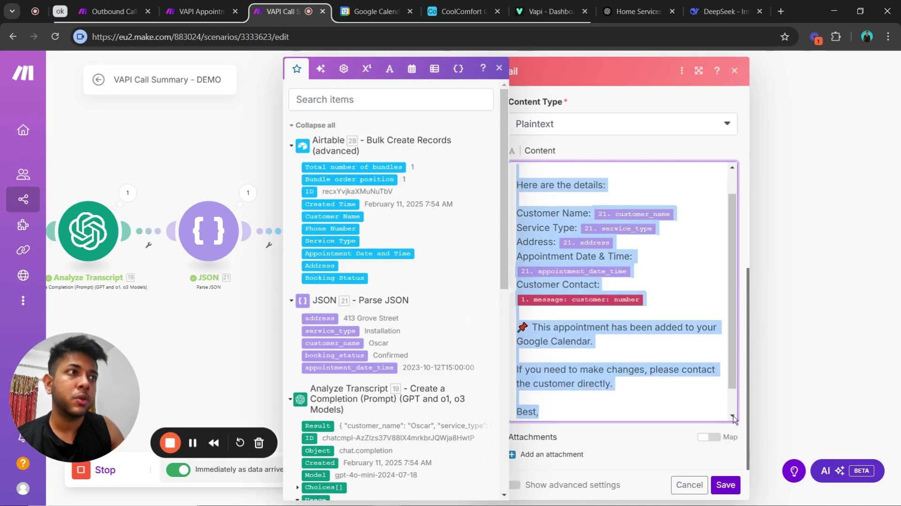
click(518, 370)
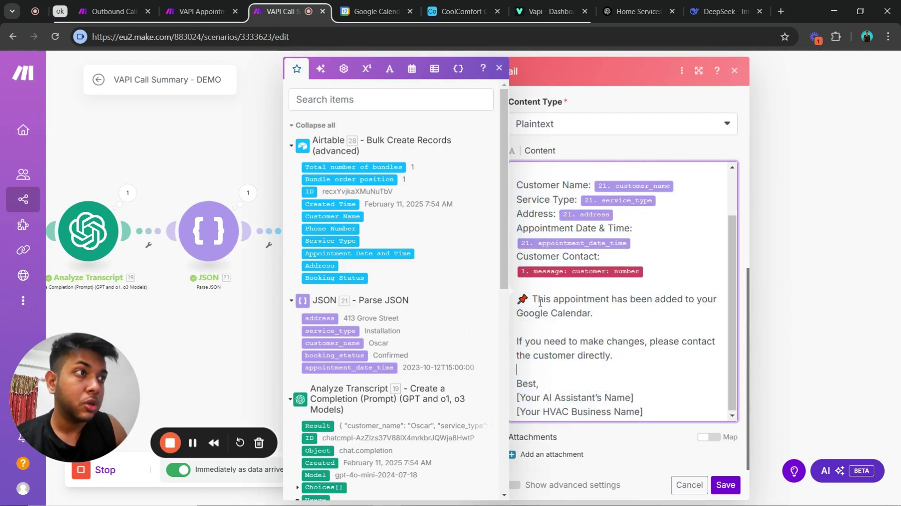
click(629, 446)
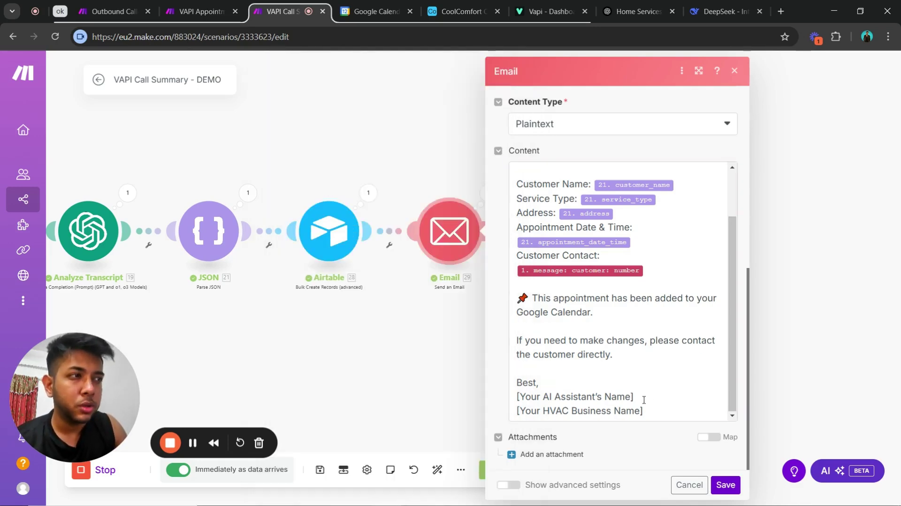
Check the AI assistant name and HVAC business name placeholders in the email signature, and close the Email module.
drag(644, 400, 519, 401)
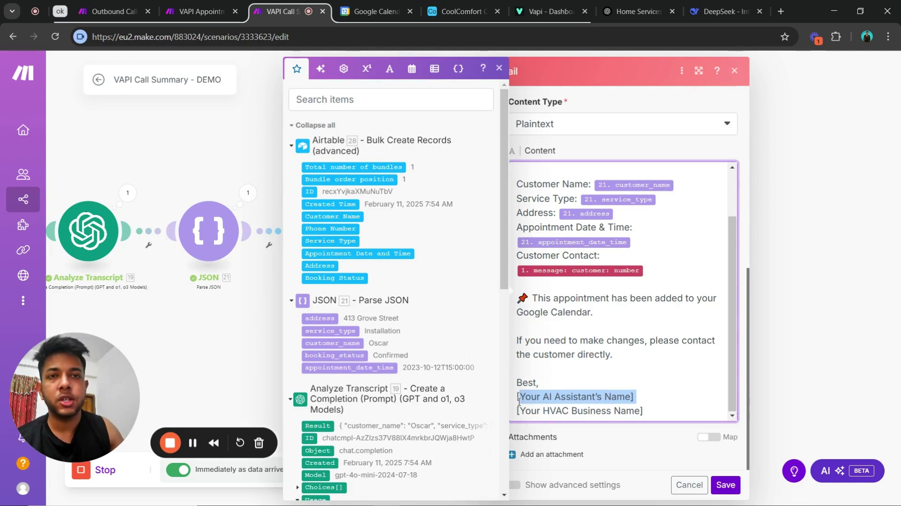
click(671, 419)
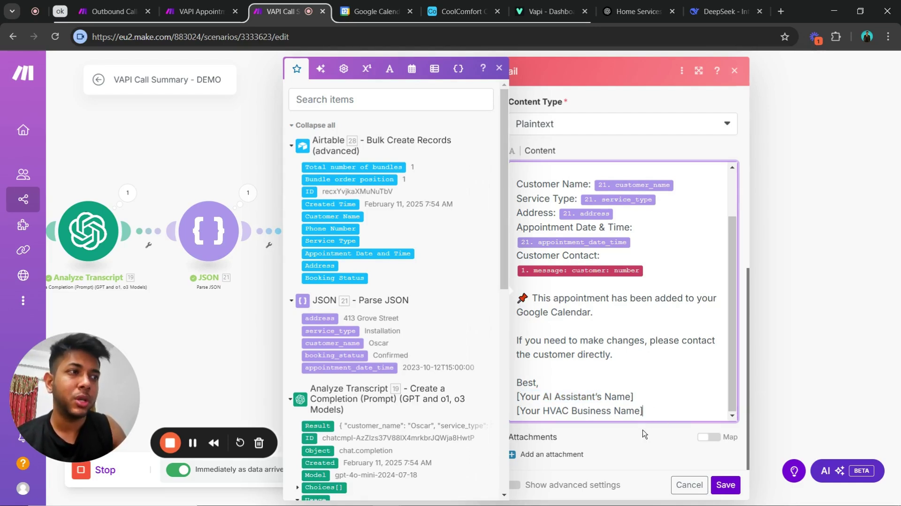
drag(652, 412, 505, 418)
click(630, 438)
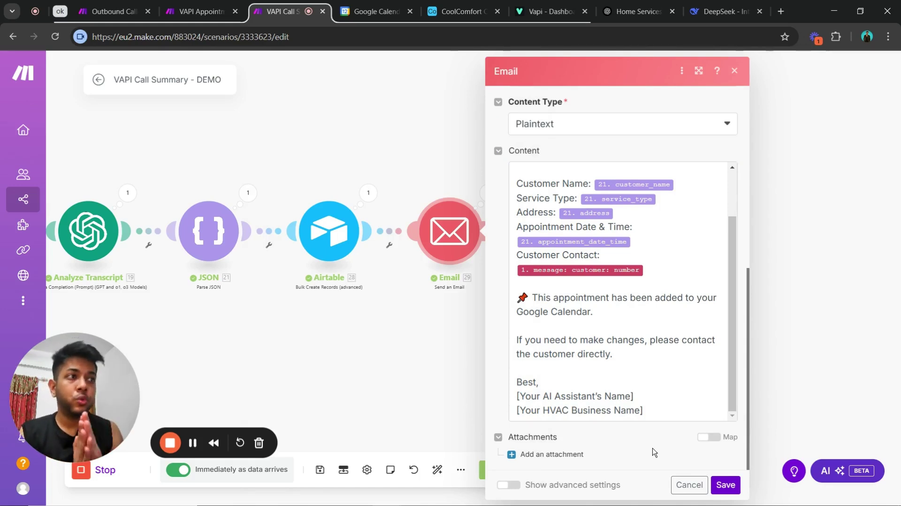
click(422, 309)
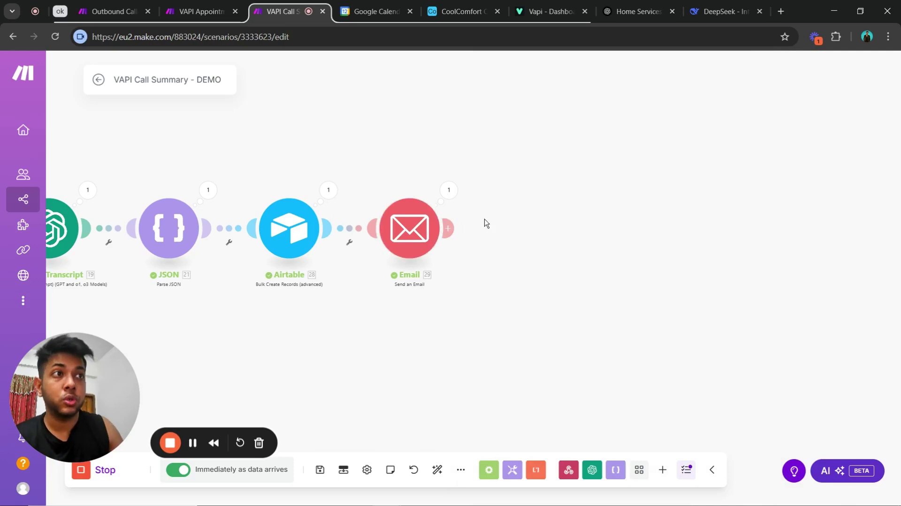
Look up the Twilio modules available after the Email module by searching "twi", and close the list without adding one.
click(450, 229)
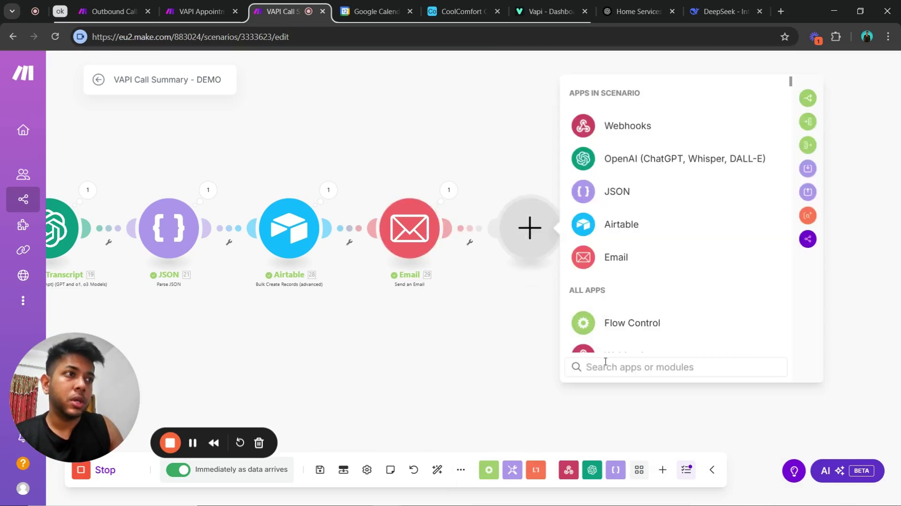
text(twi)
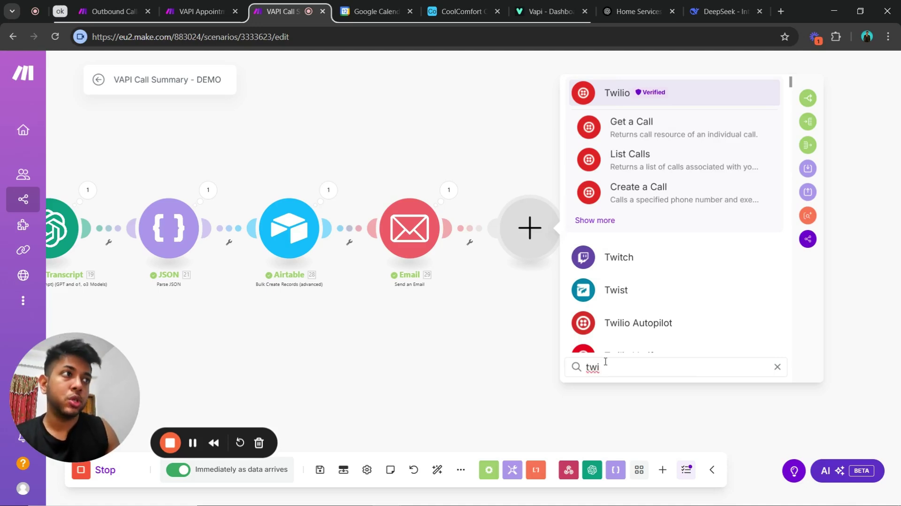
click(430, 361)
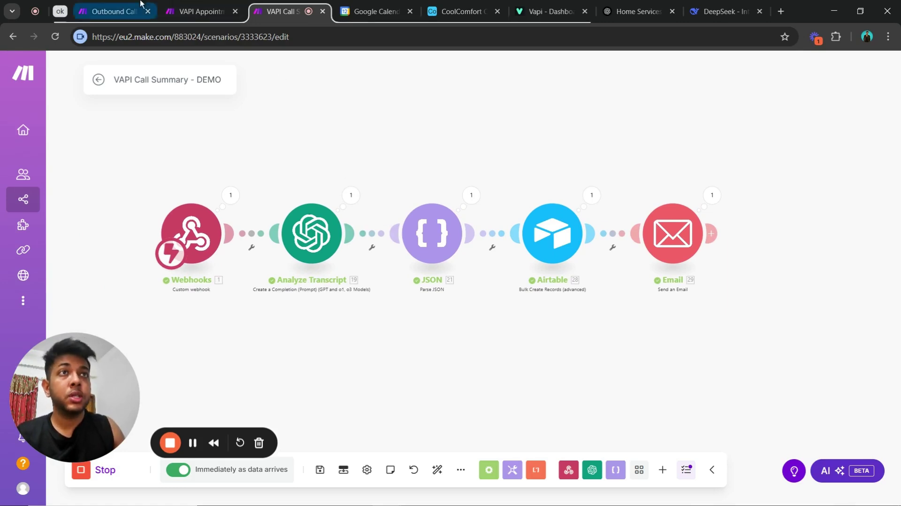
Switch to Vapi and review the CoolComfort - HVAC assistant's advanced messaging, privacy and start speaking plan settings.
click(545, 12)
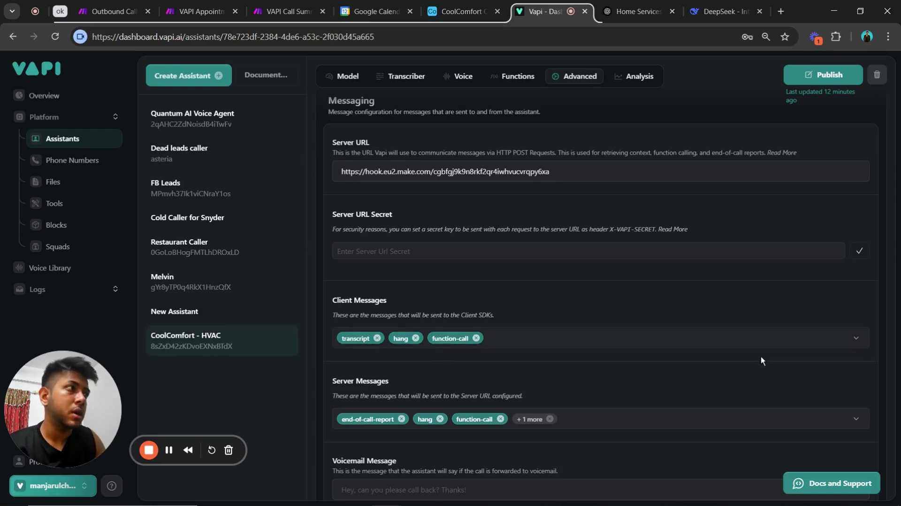
scroll(761, 355, down, 10)
scroll(755, 351, up, 4)
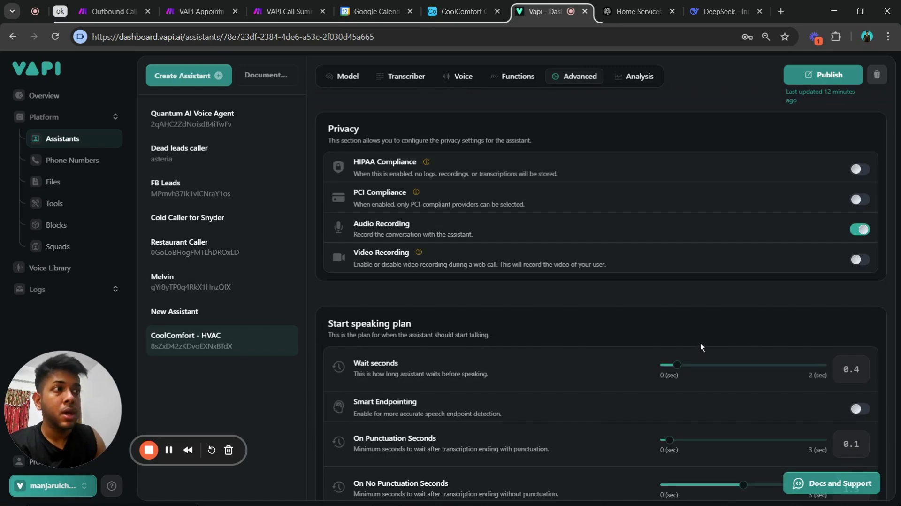